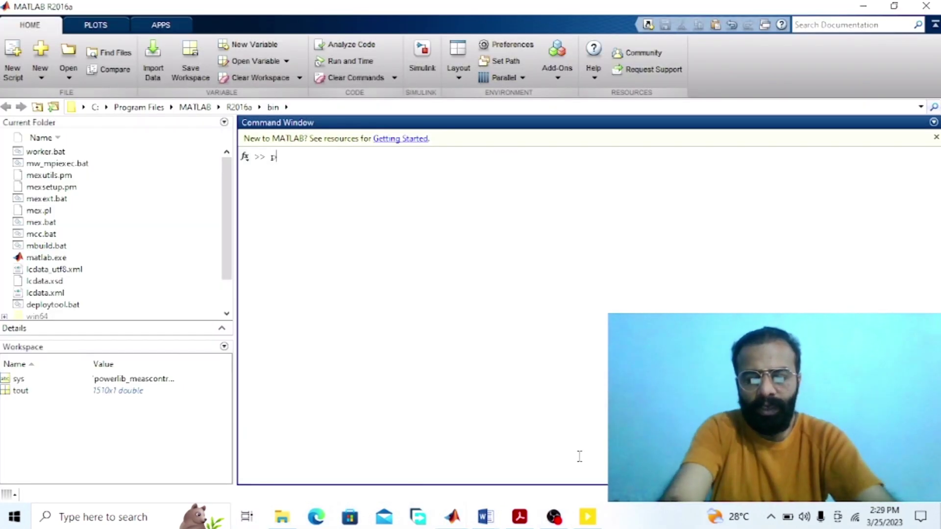
# Step: Open the powerlib library from the command line and create a new blank Simulink model
pyautogui.write('owerlib')
pyautogui.press('Return')
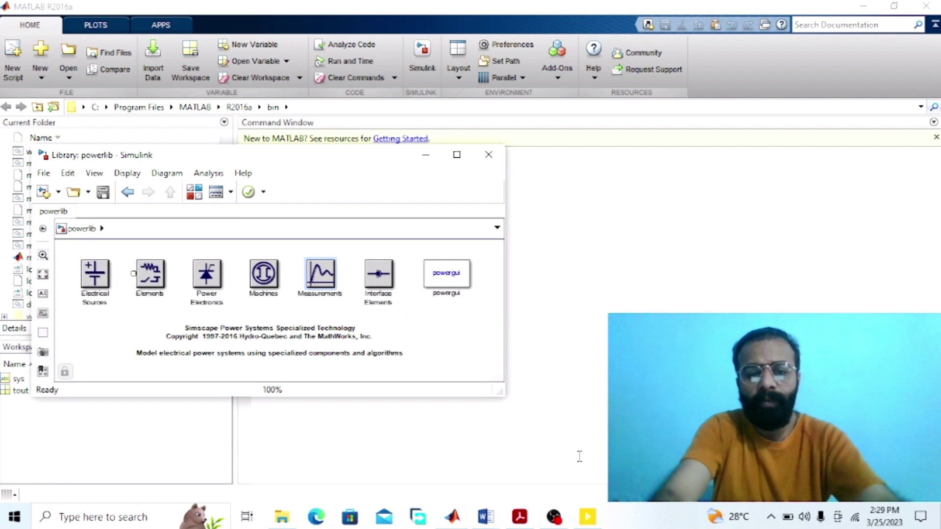
pyautogui.hotkey('ctrl', 'n')
# Step: Add a DC Voltage Source from the powerlib Electrical Sources library to the new model
pyautogui.click(65, 259)
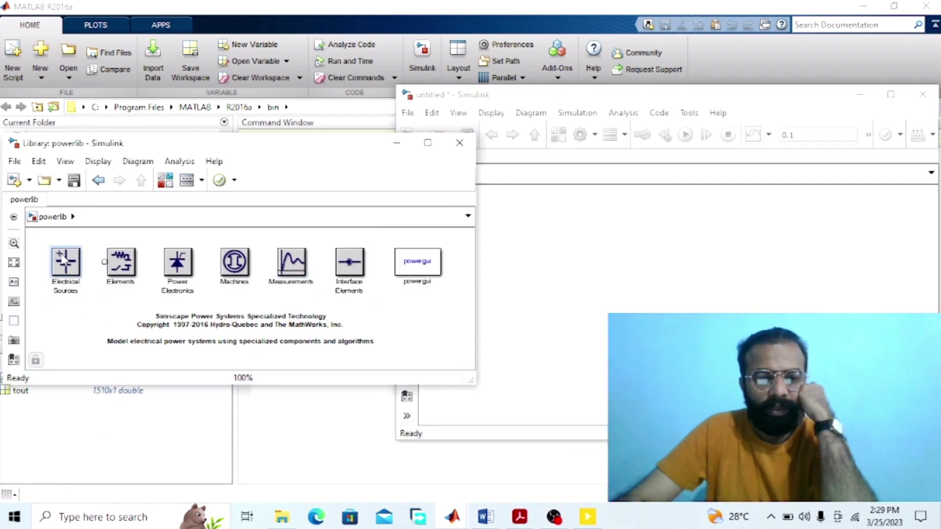
pyautogui.doubleClick(65, 260)
pyautogui.click(49, 255)
pyautogui.hotkey('ctrl', 'i')
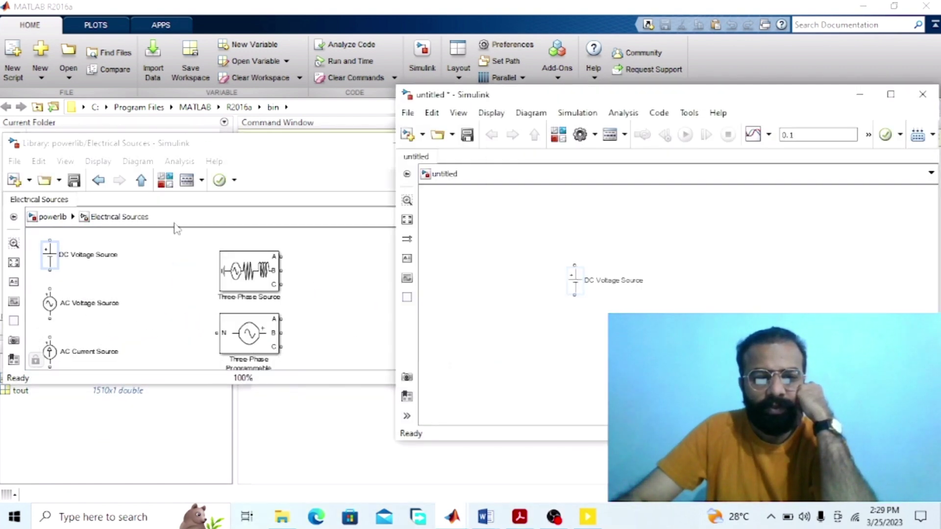
# Step: Add a Series RLC Branch and a Ground block from the powerlib Elements library to the model
pyautogui.click(140, 182)
pyautogui.click(141, 180)
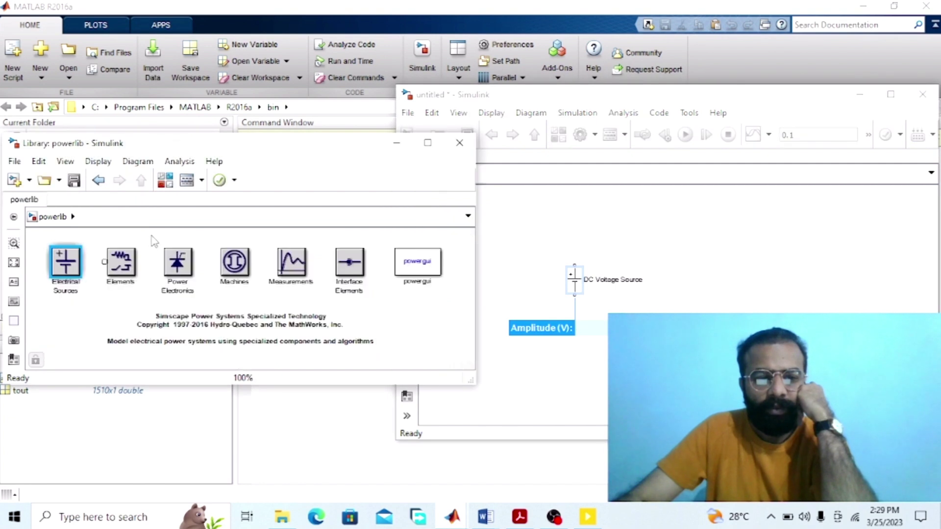
pyautogui.doubleClick(121, 262)
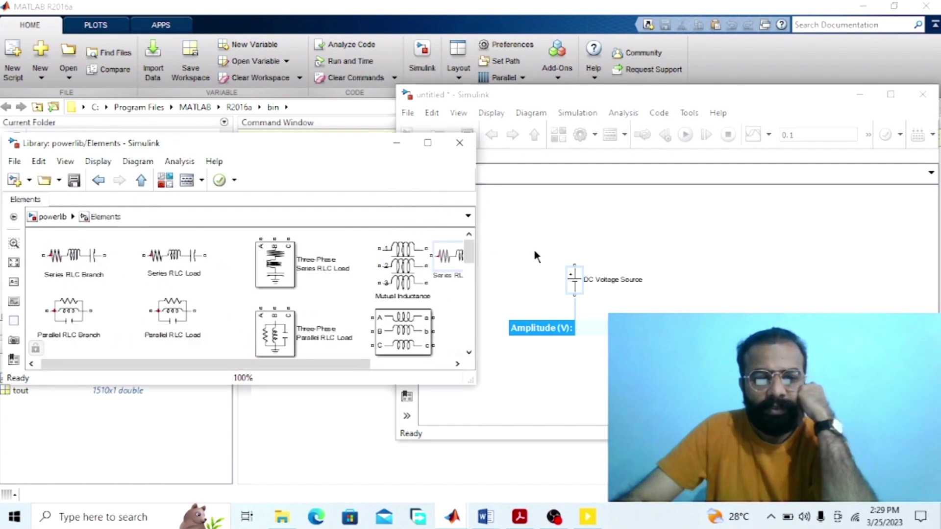
pyautogui.click(74, 255)
pyautogui.hotkey('ctrl', 'i')
pyautogui.moveTo(337, 364); pyautogui.dragTo(417, 364)
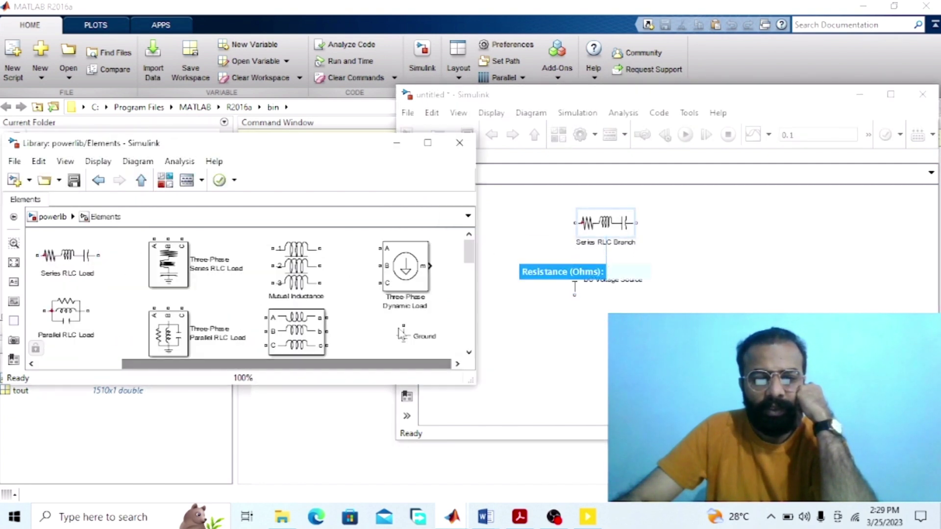
pyautogui.click(401, 334)
pyautogui.hotkey('ctrl', 'i')
# Step: Add a DC Machine block from the powerlib Machines library beside the Series RLC Branch
pyautogui.click(141, 188)
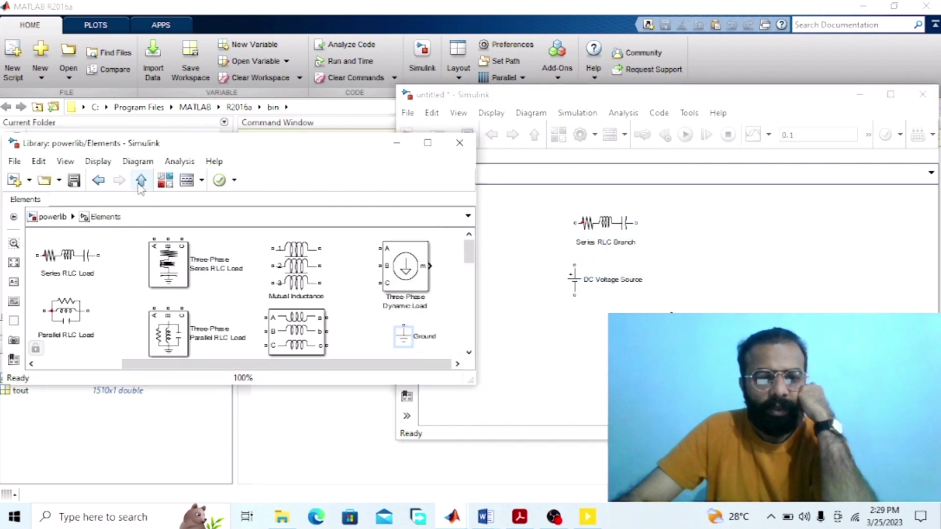
pyautogui.click(140, 184)
pyautogui.doubleClick(237, 264)
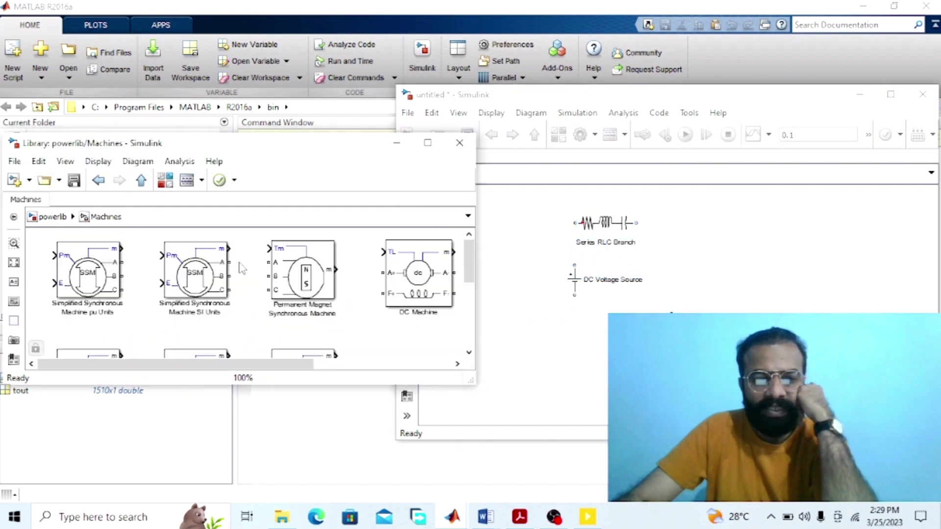
pyautogui.moveTo(418, 277); pyautogui.dragTo(790, 247)
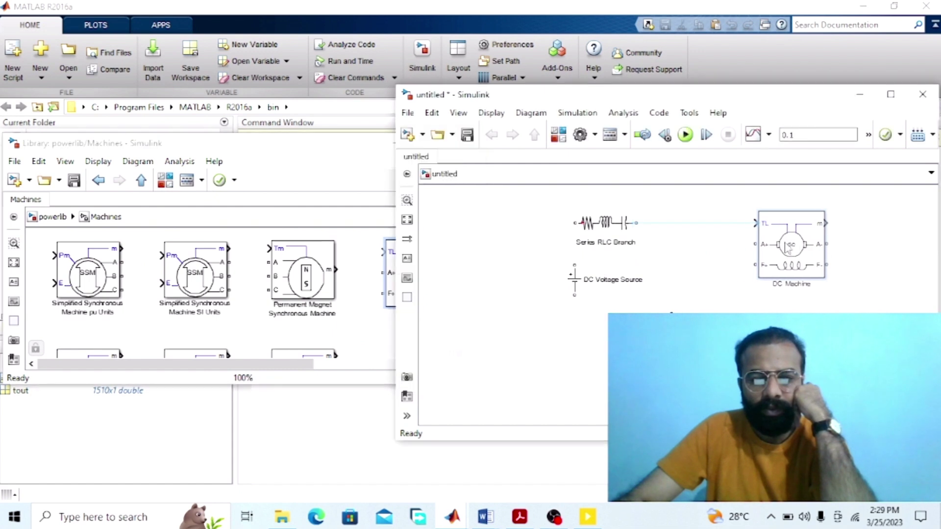
# Step: Add a Voltage Measurement block from the Measurements library and the powergui block from powerlib to the model
pyautogui.click(281, 157)
pyautogui.click(141, 180)
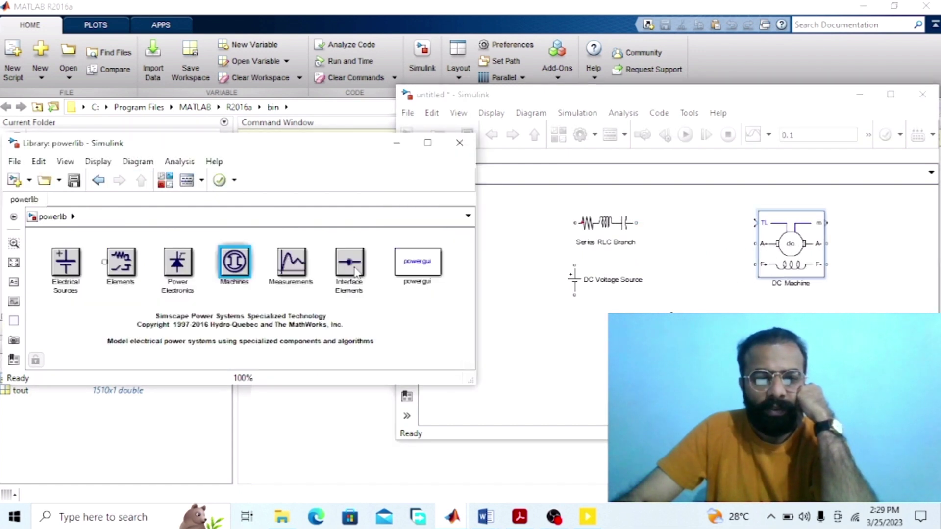
pyautogui.doubleClick(300, 265)
pyautogui.moveTo(78, 305); pyautogui.dragTo(599, 327)
pyautogui.click(140, 181)
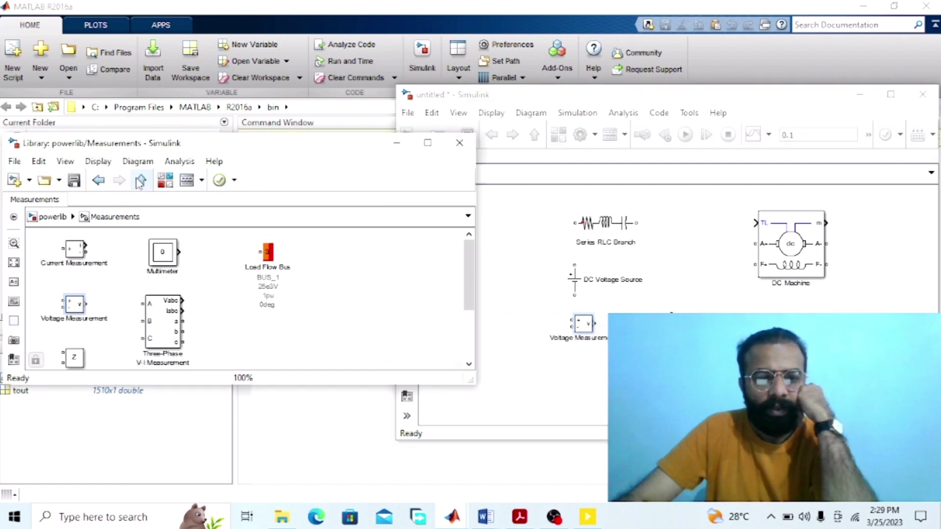
pyautogui.click(140, 182)
pyautogui.moveTo(427, 270); pyautogui.dragTo(850, 311)
pyautogui.click(195, 244)
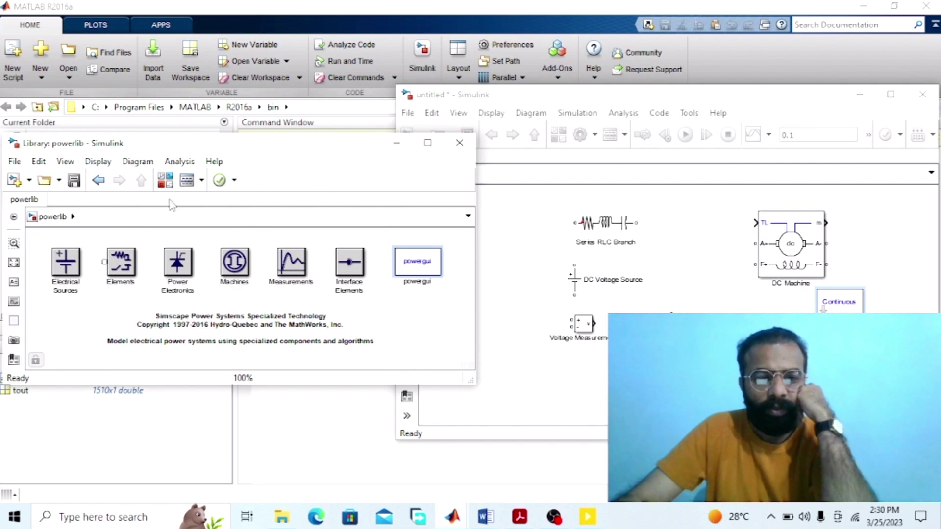
# Step: Add Constant, Bus Selector and Gain blocks from Simulink's Commonly Used Blocks to the model
pyautogui.click(165, 180)
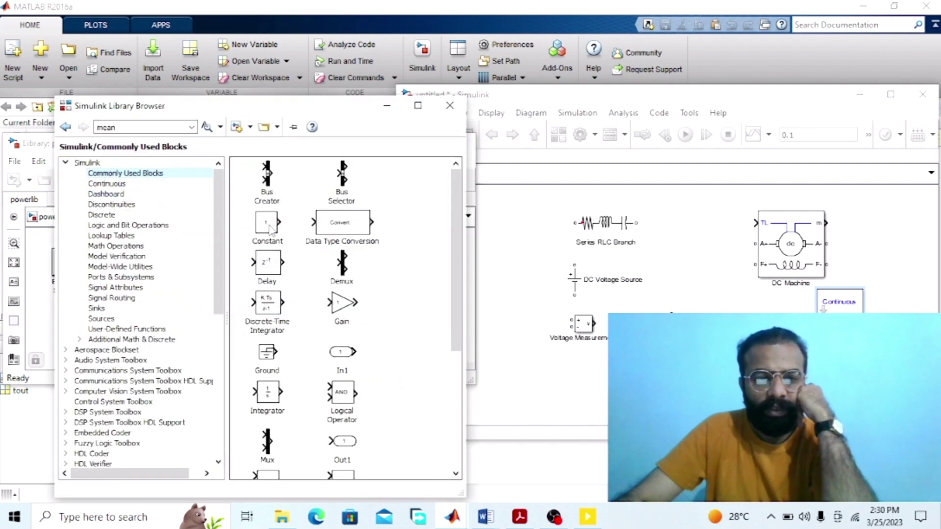
pyautogui.moveTo(271, 230); pyautogui.dragTo(702, 306)
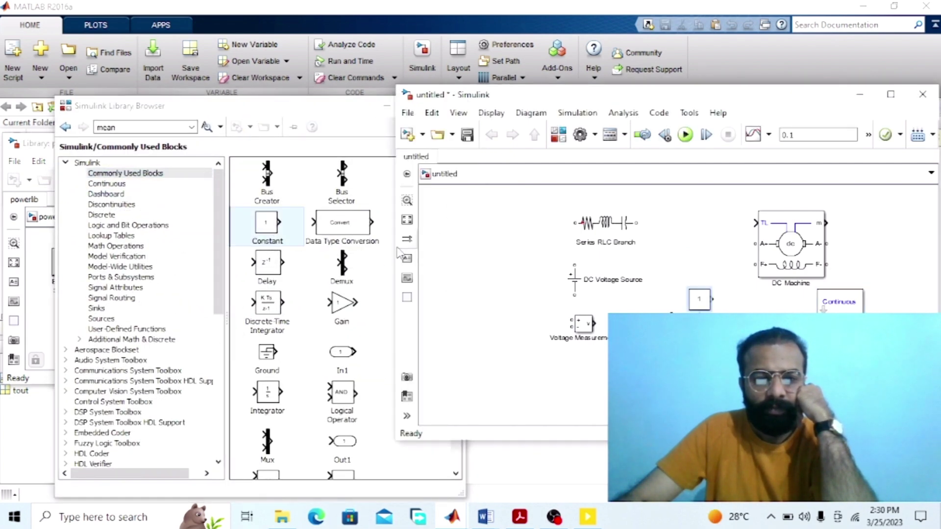
pyautogui.moveTo(341, 202); pyautogui.dragTo(507, 252)
pyautogui.click(347, 308)
pyautogui.moveTo(346, 308); pyautogui.dragTo(551, 367)
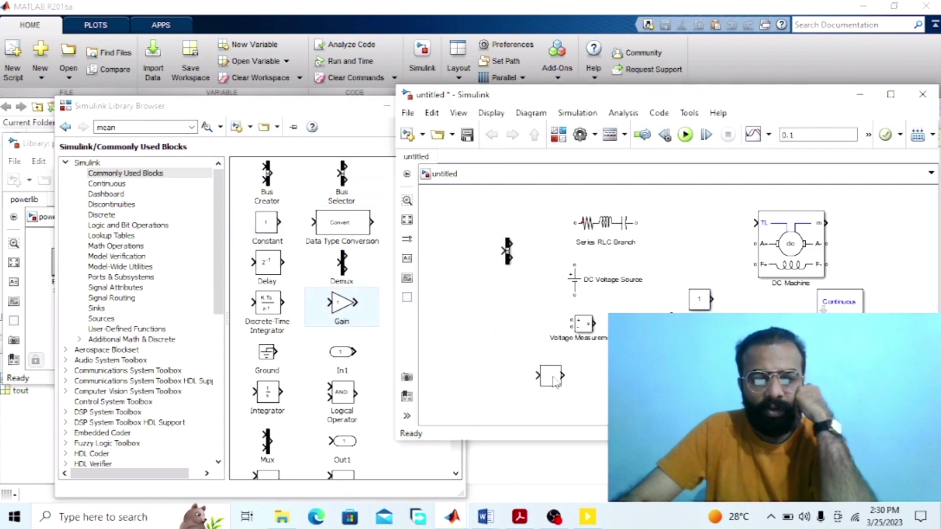
# Step: Add a Display block from the Simulink Sinks library to the model
pyautogui.click(113, 310)
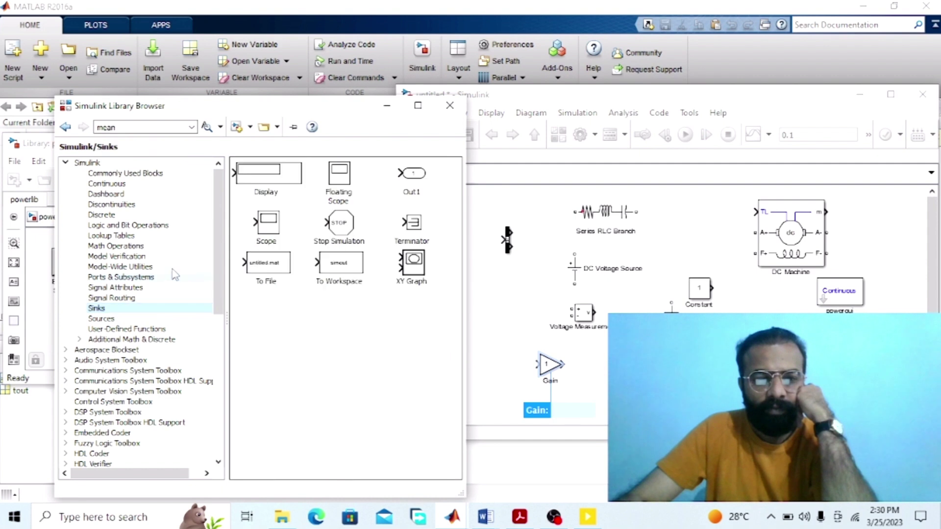
pyautogui.click(266, 185)
pyautogui.moveTo(266, 184); pyautogui.dragTo(431, 243)
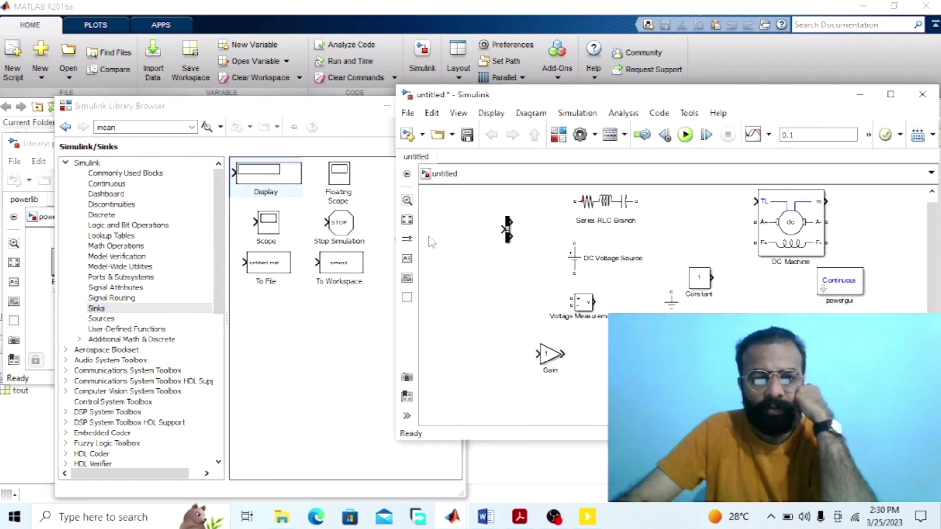
pyautogui.click(362, 116)
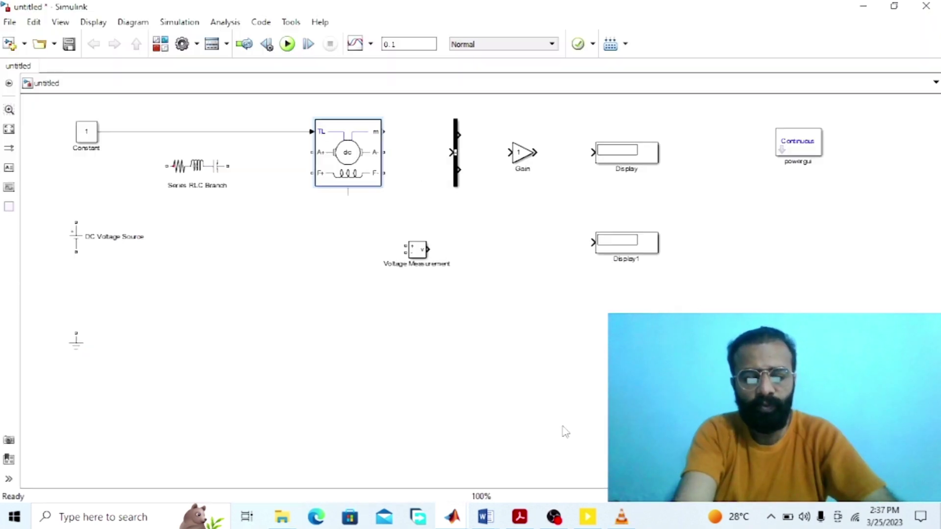
# Step: Rename the DC Machine block as "Speed Control of DC Shunt Motor"
pyautogui.write('ee')
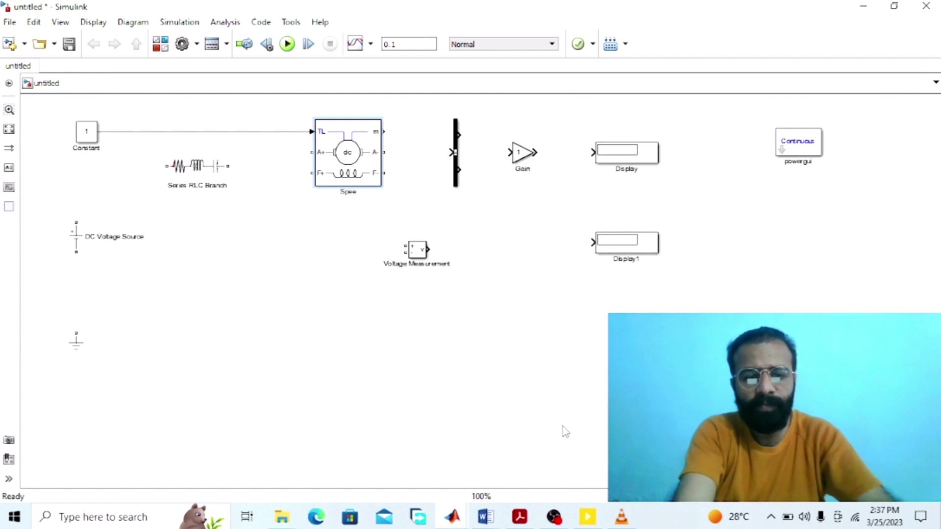
pyautogui.write('d Contro')
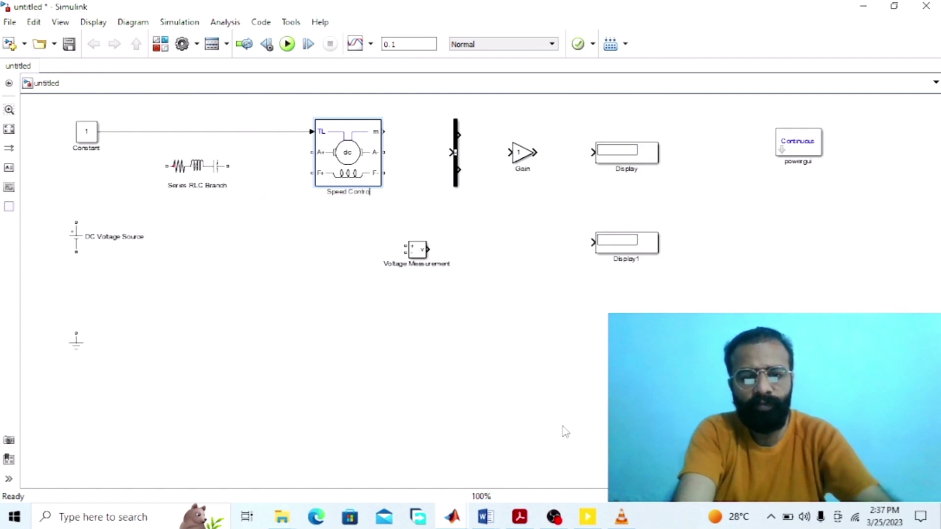
pyautogui.write('l of D')
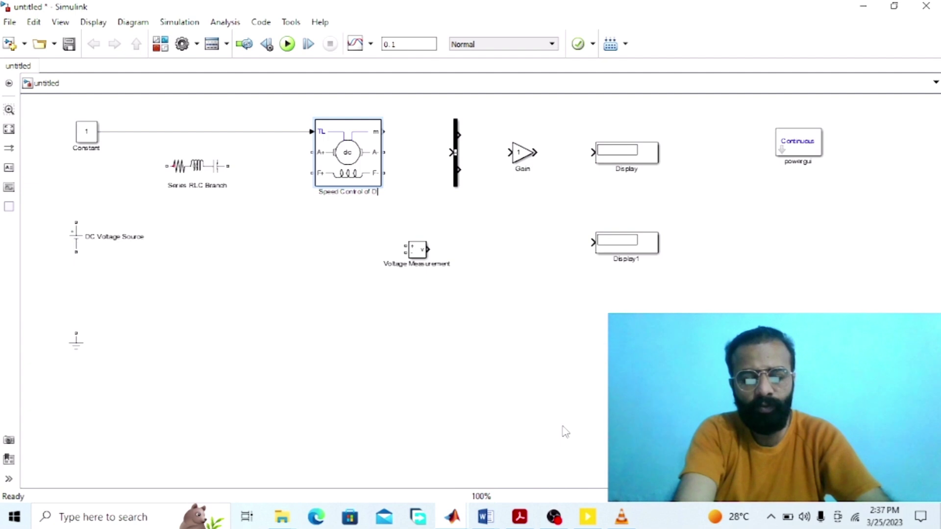
pyautogui.write('C Shu')
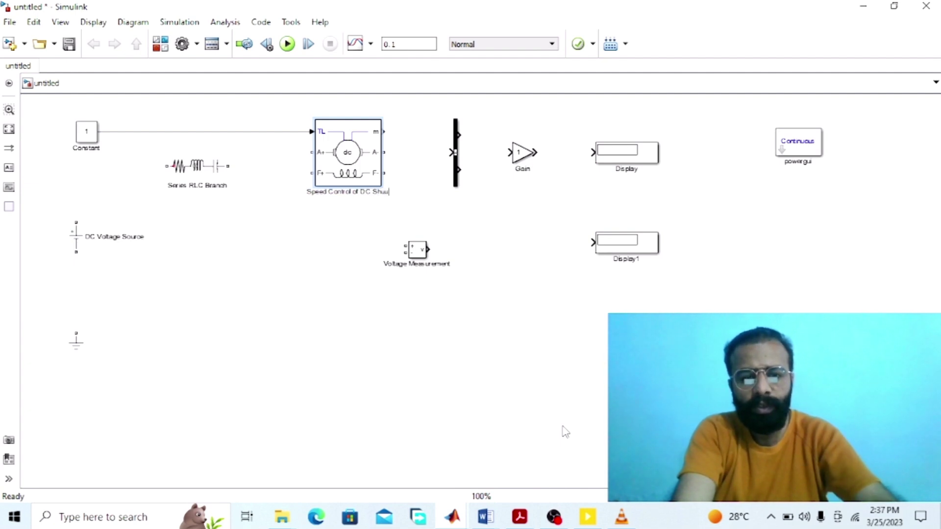
pyautogui.write('nt Motor')
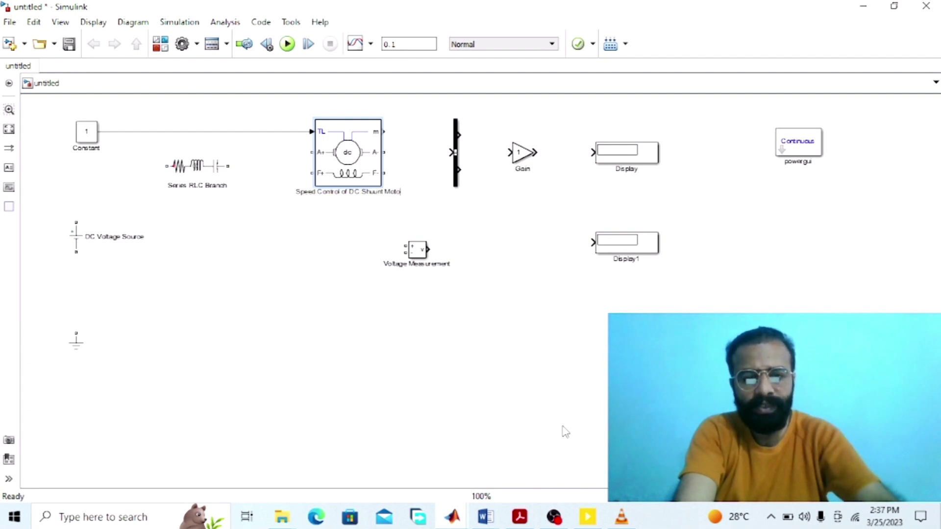
pyautogui.click(505, 392)
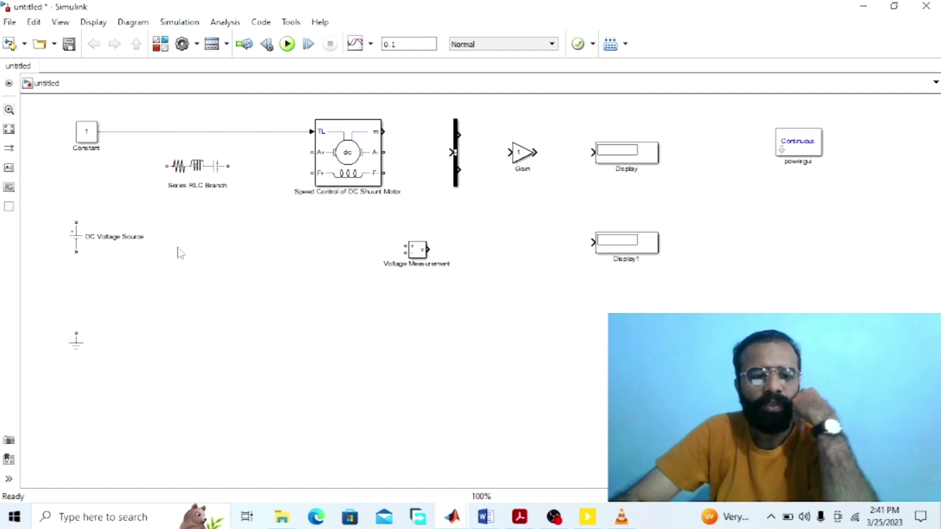
# Step: Set the Series RLC Branch's branch type to R so it acts as a pure resistor
pyautogui.click(201, 167)
pyautogui.doubleClick(201, 168)
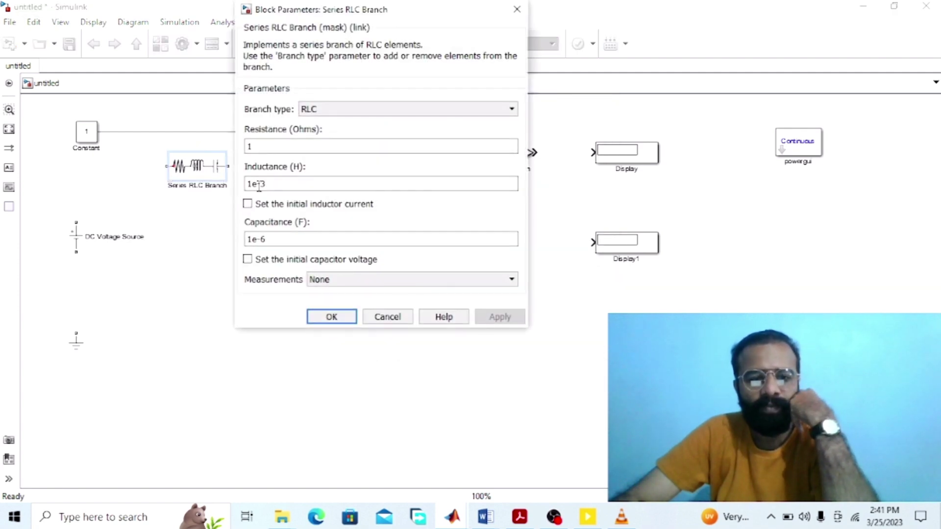
pyautogui.click(360, 110)
pyautogui.click(360, 132)
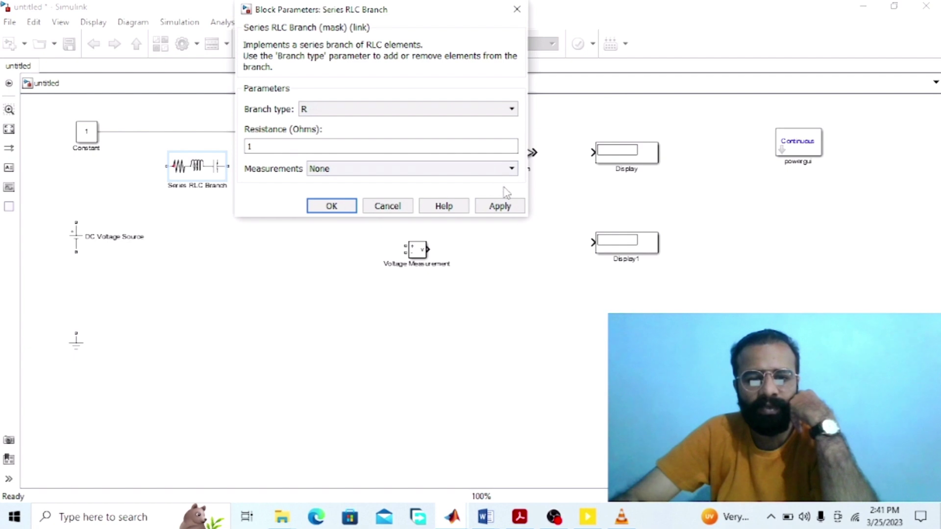
pyautogui.click(500, 206)
pyautogui.click(331, 207)
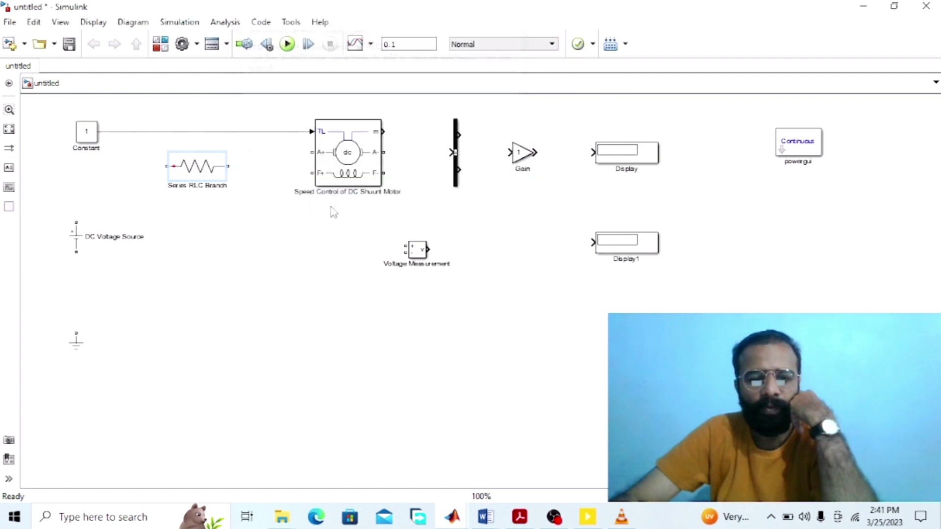
pyautogui.click(552, 361)
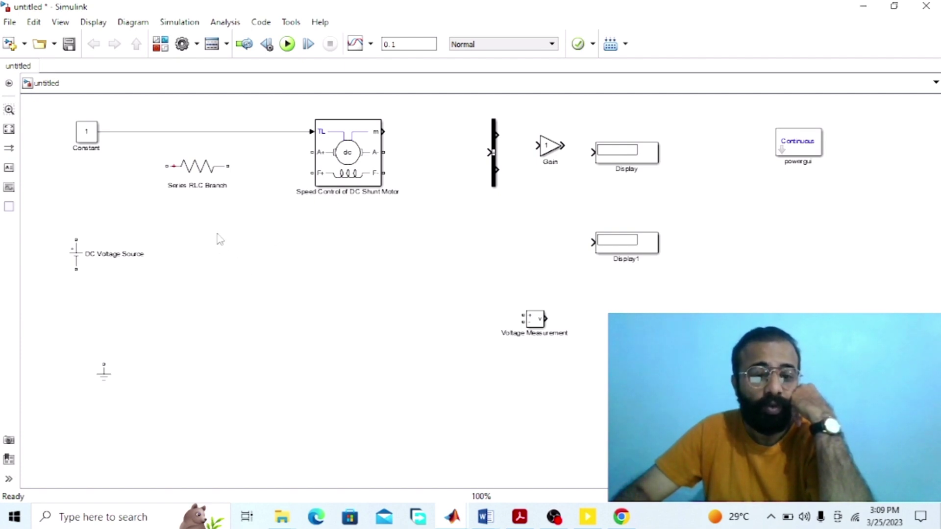
pyautogui.click(196, 176)
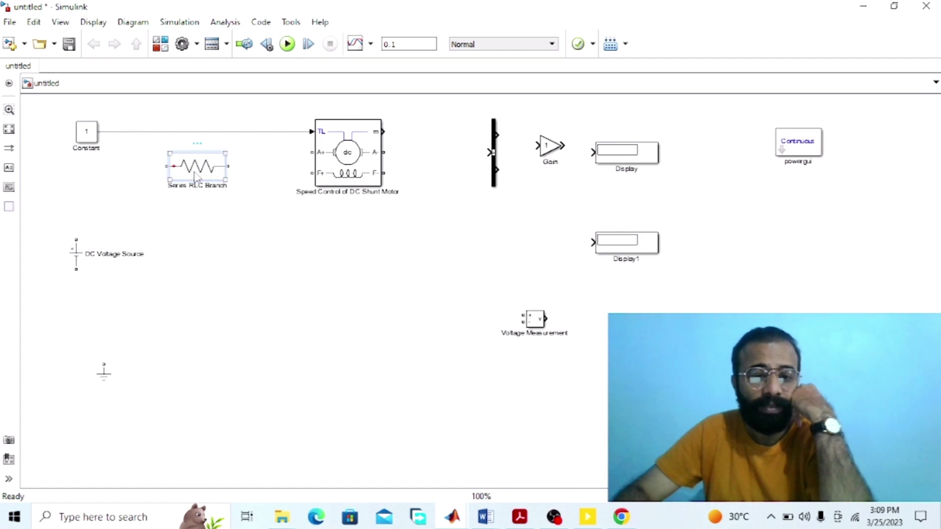
pyautogui.click(319, 162)
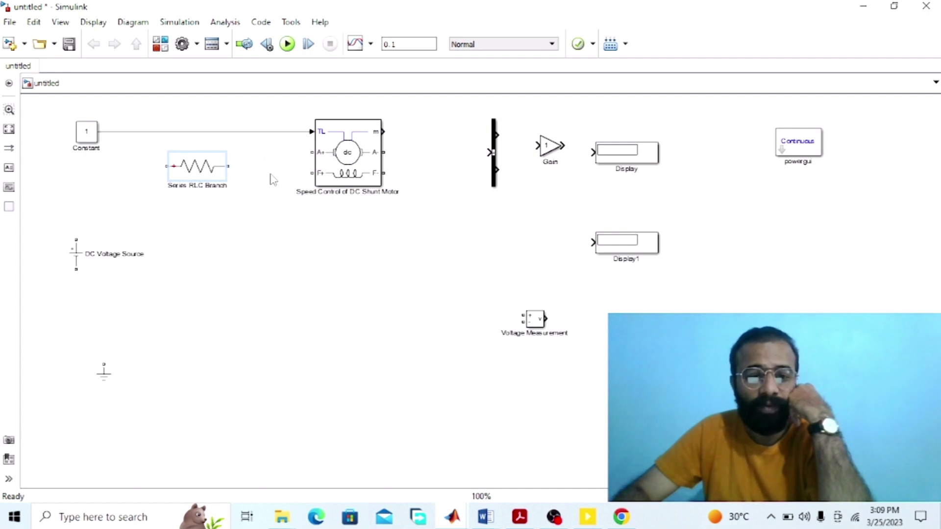
pyautogui.click(274, 153)
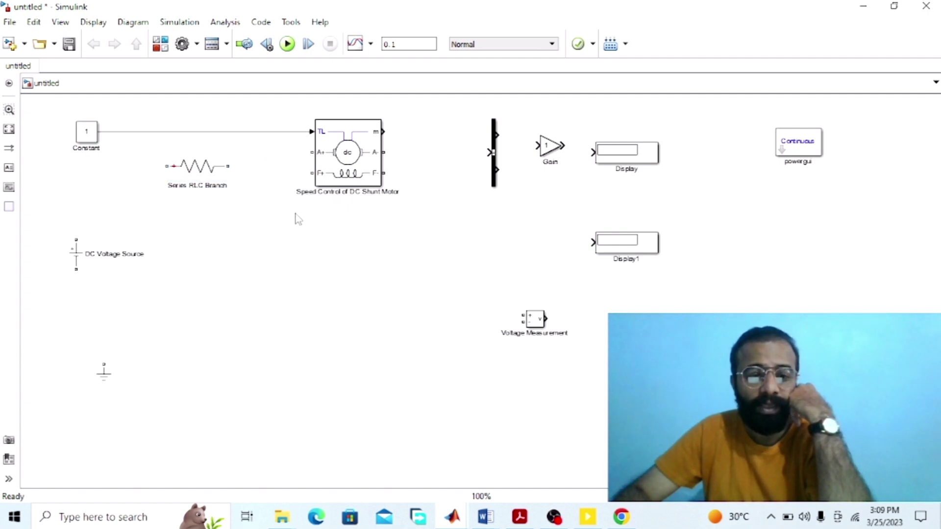
pyautogui.click(100, 251)
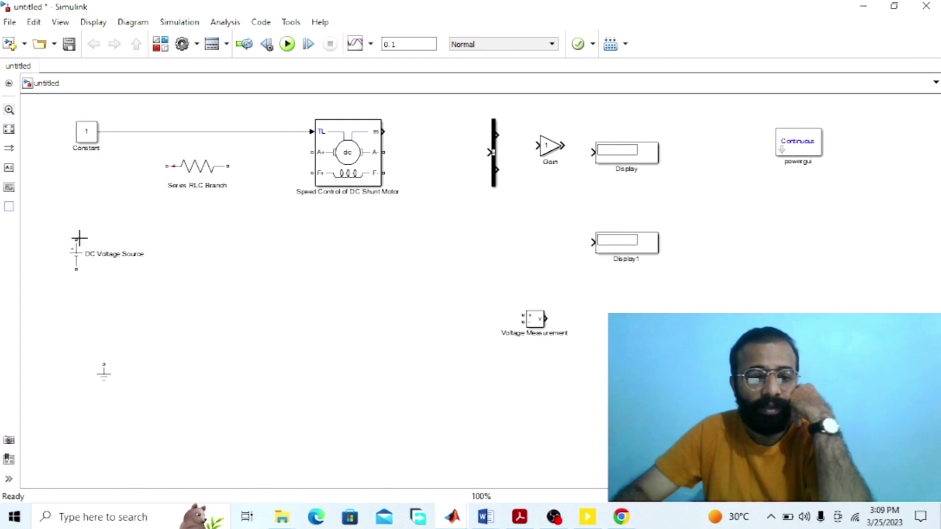
# Step: Wire the DC Voltage Source's positive terminal through the resistor branch to the motor's A+ terminal, and move the Ground block lower
pyautogui.moveTo(77, 240)
pyautogui.mouseDown()
pyautogui.moveTo(117, 185)
pyautogui.moveTo(166, 165)
pyautogui.mouseUp()
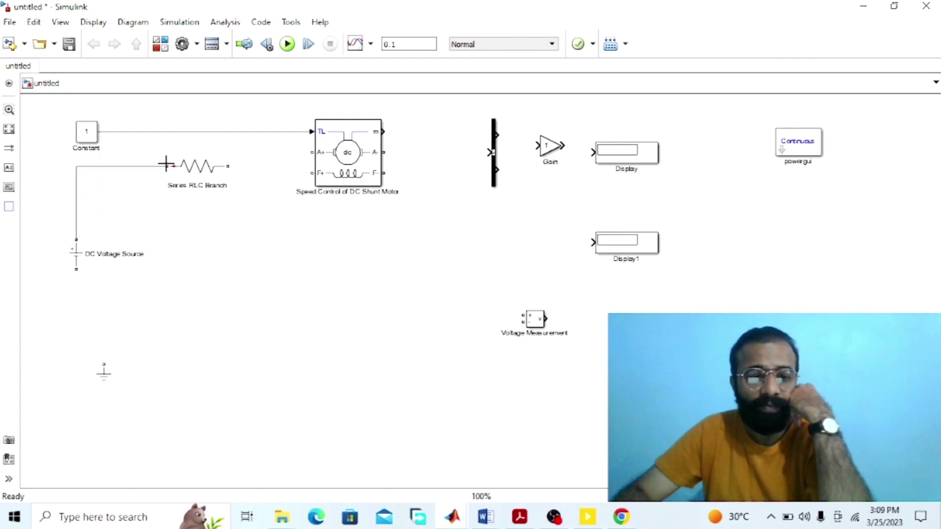
pyautogui.moveTo(228, 166); pyautogui.dragTo(344, 182)
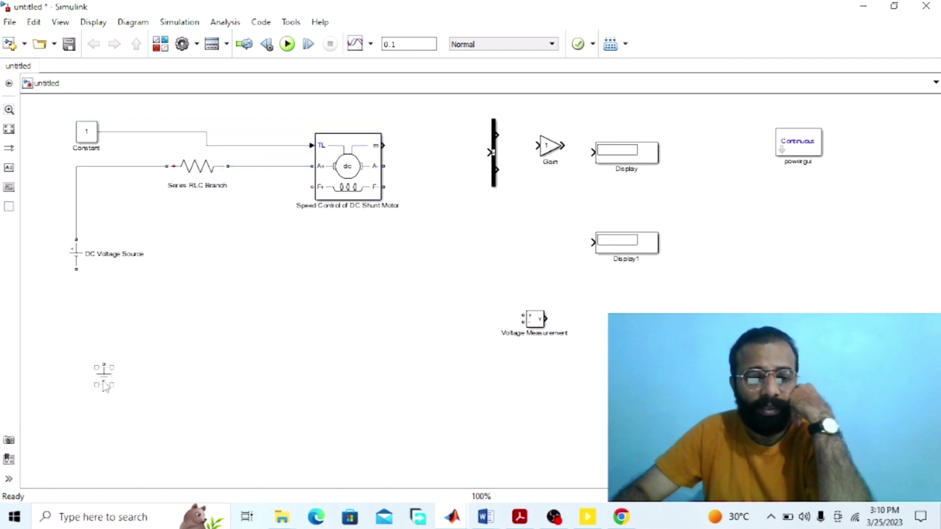
pyautogui.moveTo(105, 382); pyautogui.dragTo(90, 407)
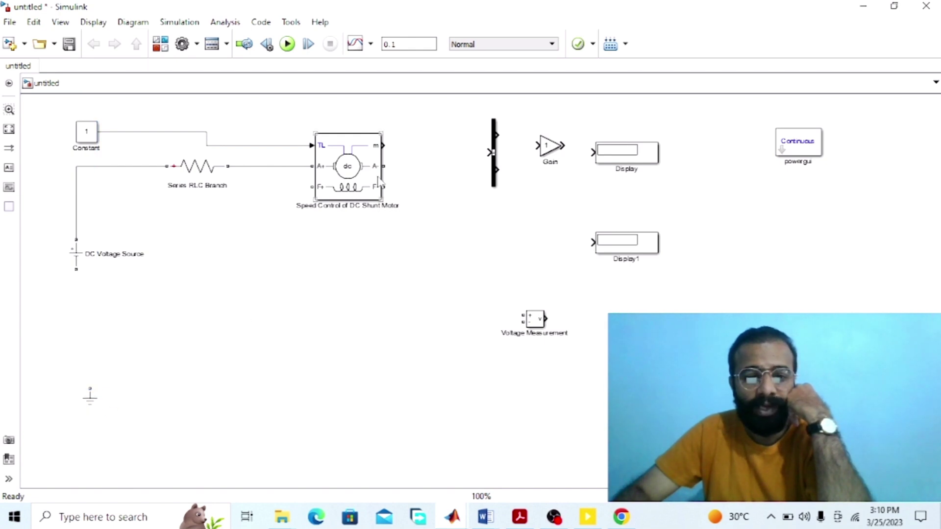
# Step: Wire the motor's A- terminal back to the DC Voltage Source's negative terminal, connect the Ground block, and widen the return line
pyautogui.moveTo(384, 167); pyautogui.dragTo(79, 272)
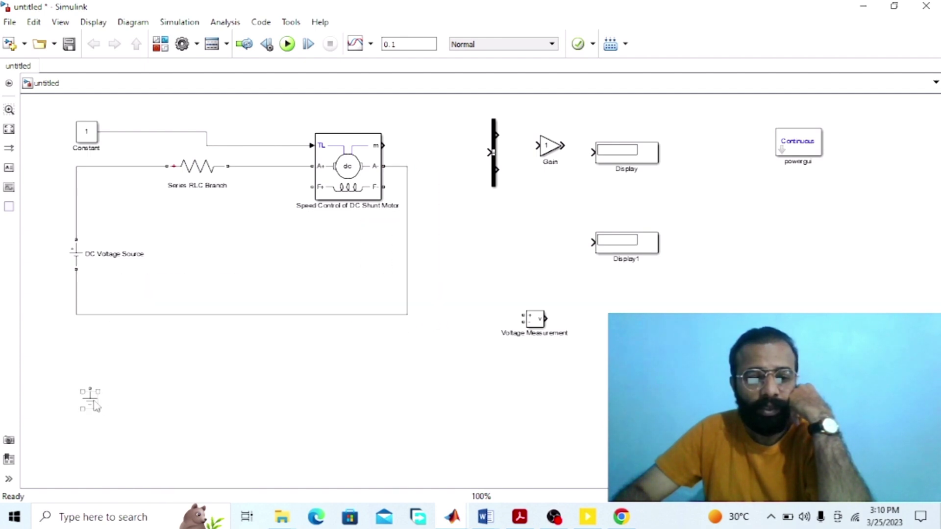
pyautogui.moveTo(90, 394); pyautogui.dragTo(89, 317)
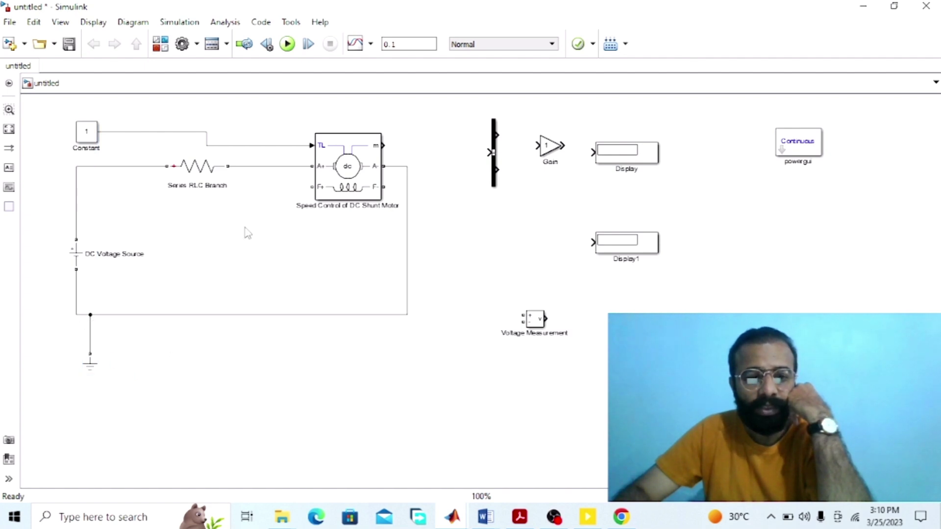
pyautogui.moveTo(408, 205); pyautogui.dragTo(448, 202)
pyautogui.click(398, 242)
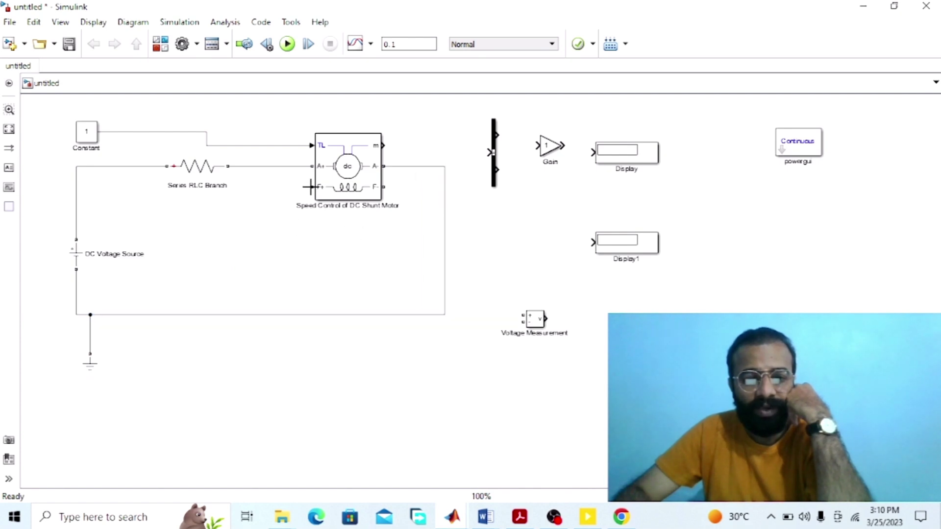
# Step: Connect the motor's F+ and F- terminals across the armature lines, and wire the Voltage Measurement block's inputs across the same lines
pyautogui.moveTo(311, 186)
pyautogui.mouseDown()
pyautogui.moveTo(287, 186)
pyautogui.moveTo(288, 166)
pyautogui.mouseUp()
pyautogui.moveTo(384, 187); pyautogui.dragTo(406, 167)
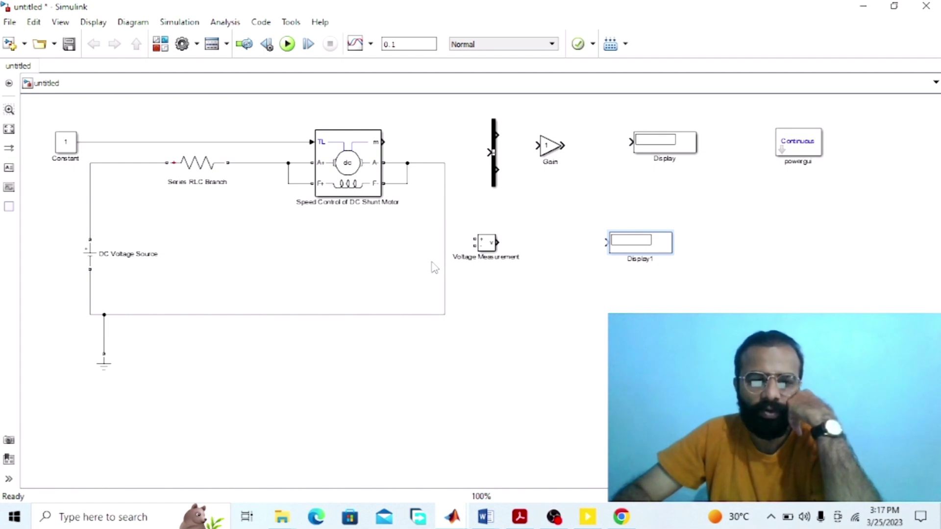
pyautogui.moveTo(473, 238); pyautogui.dragTo(260, 163)
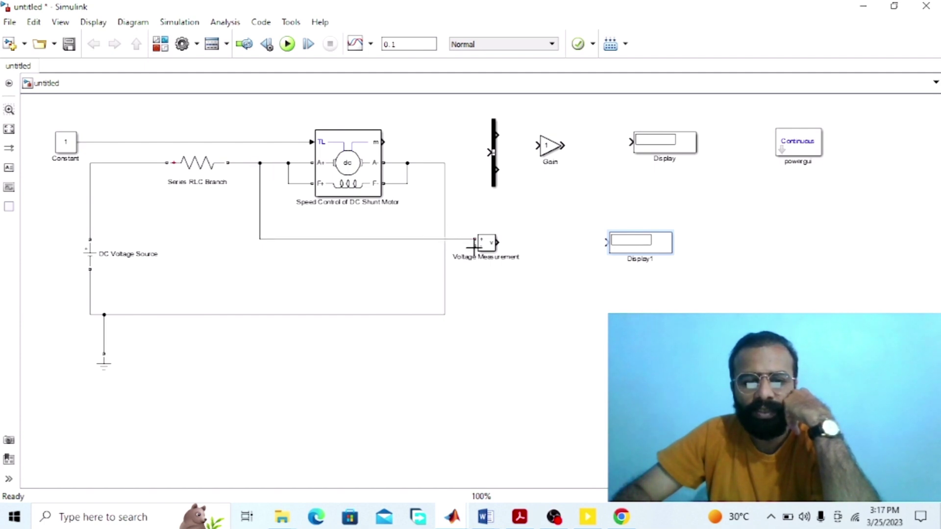
pyautogui.moveTo(473, 245); pyautogui.dragTo(428, 163)
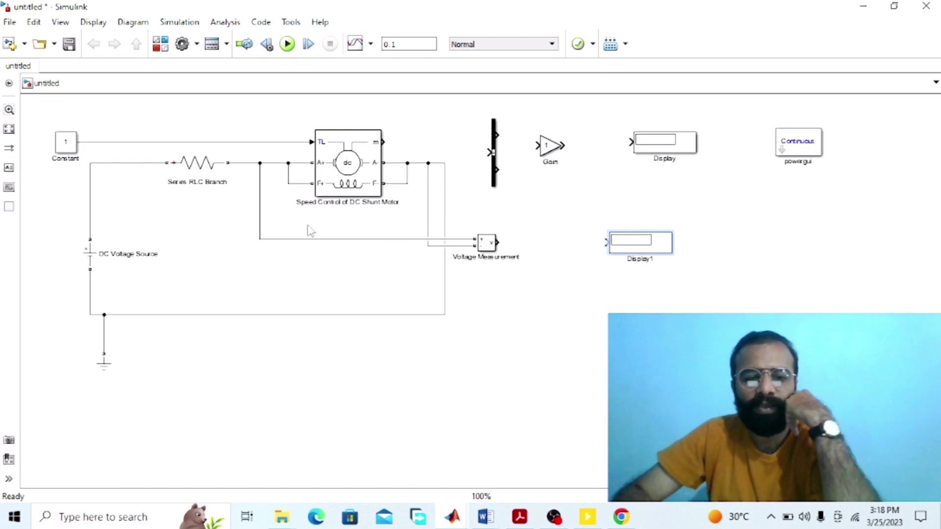
# Step: Rename the display fed by the Voltage Measurement block as "Back Emf (V)"
pyautogui.click(359, 194)
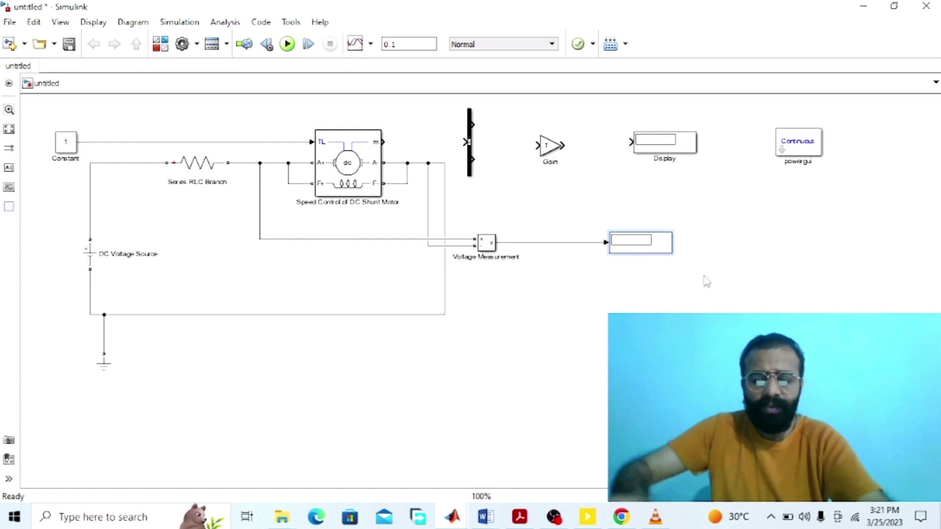
pyautogui.write('Bac')
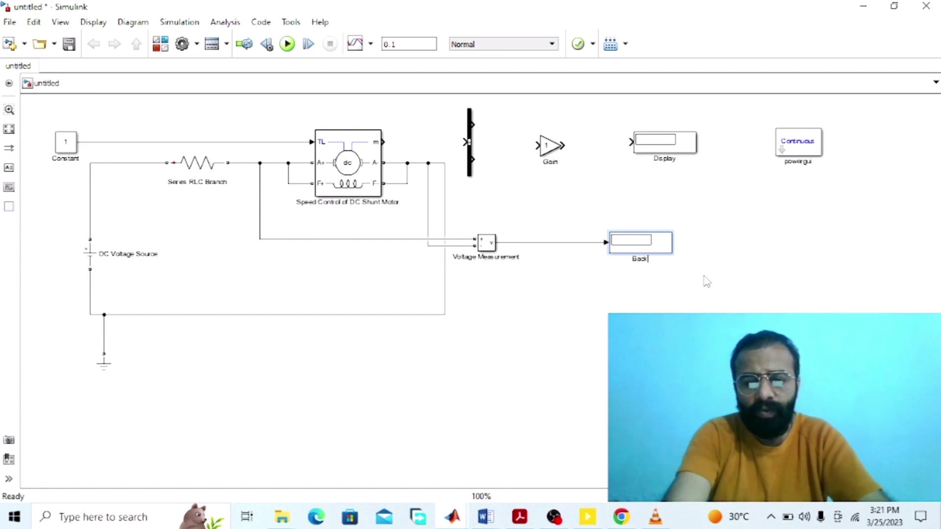
pyautogui.write('k Em')
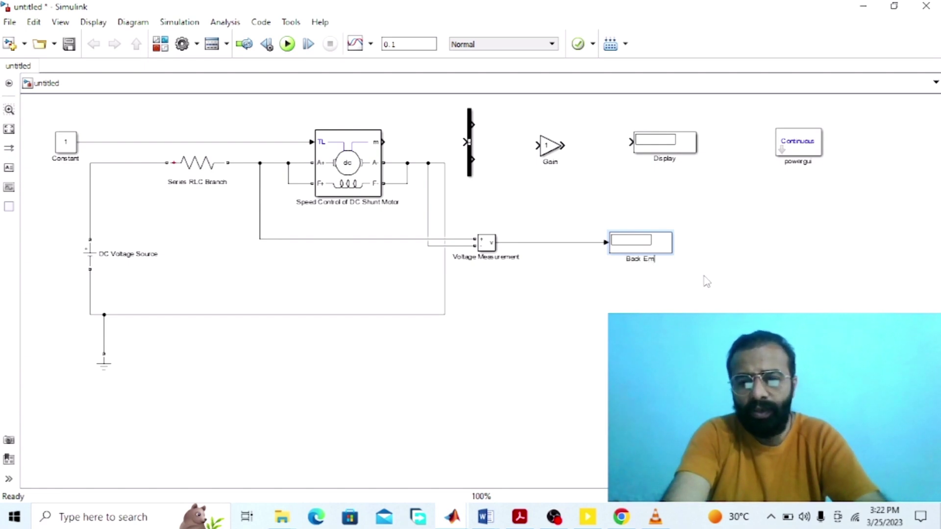
pyautogui.write('f (')
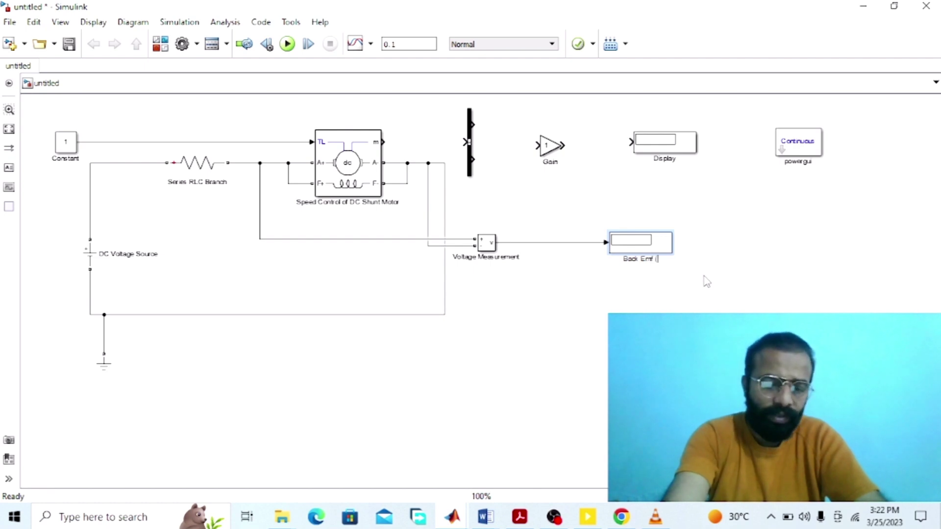
pyautogui.write('V')
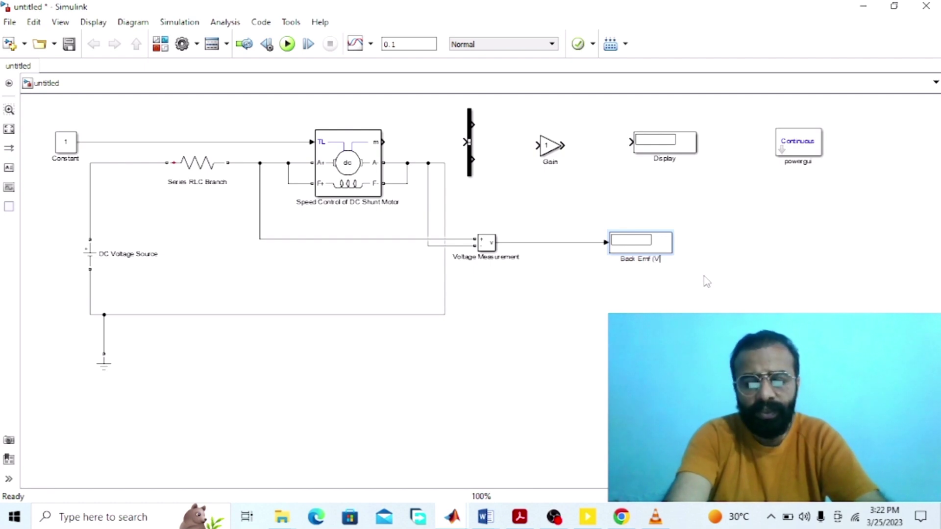
pyautogui.write(')')
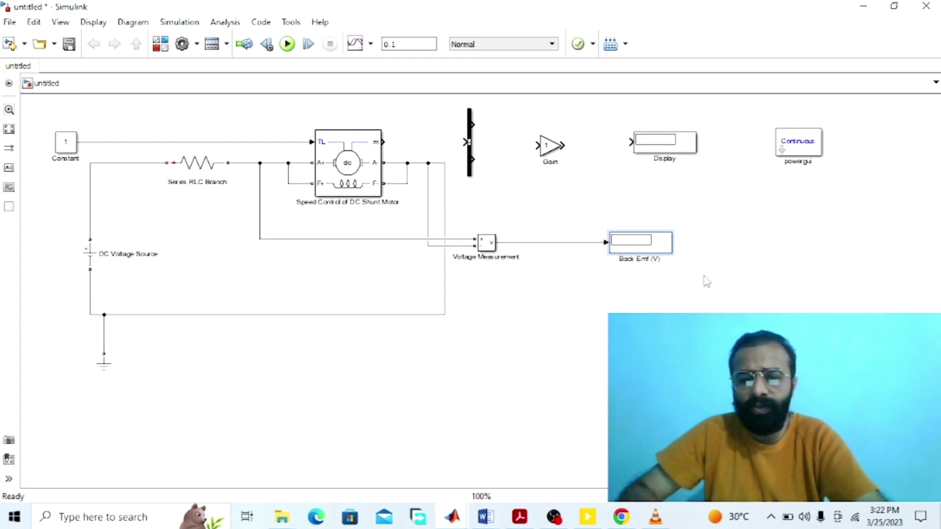
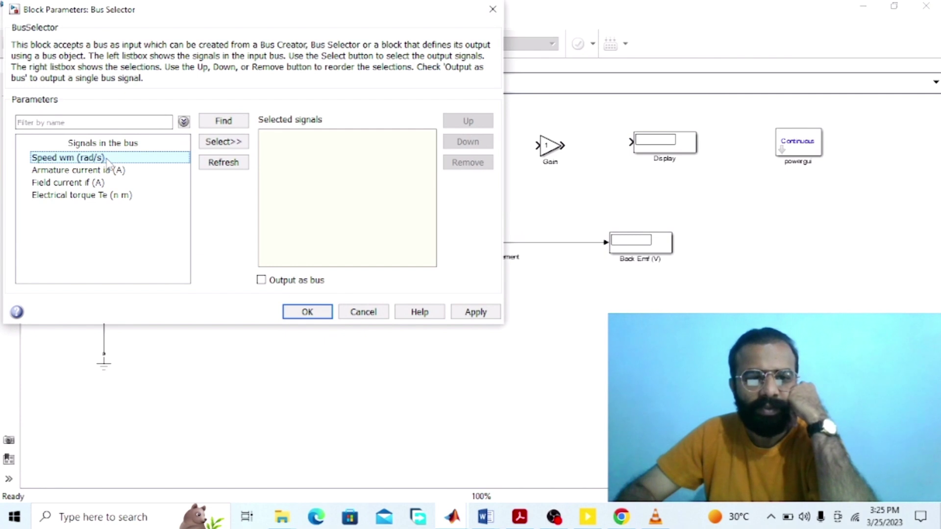
# Step: Set the Bus Selector to output only the "Speed wm (rad/s)" signal
pyautogui.click(208, 143)
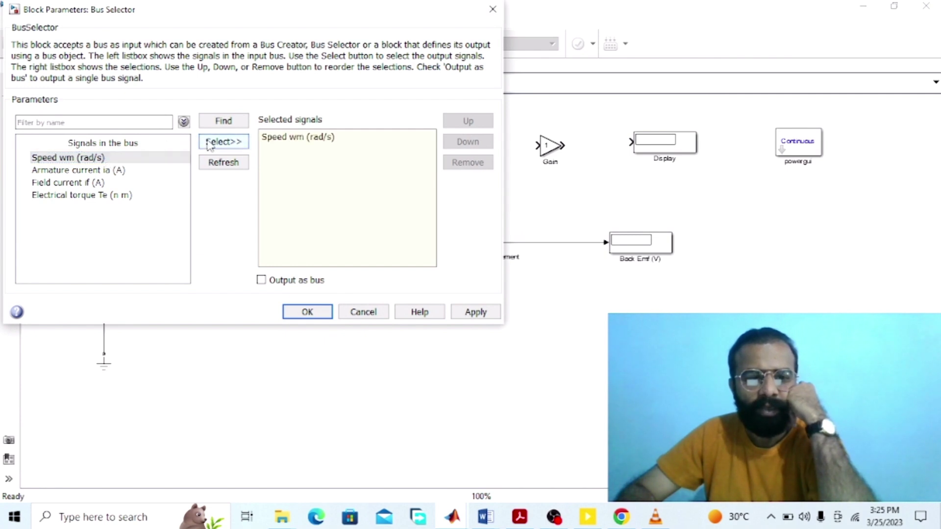
pyautogui.click(475, 312)
pyautogui.click(307, 311)
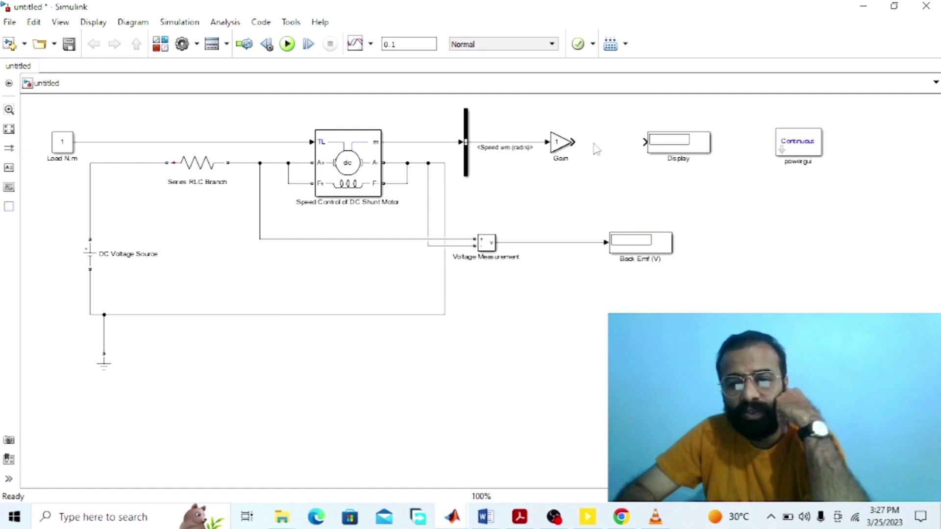
# Step: Connect the Gain output to the remaining Display block and rename that display as "Speed (RPM)"
pyautogui.click(574, 141)
pyautogui.click(563, 184)
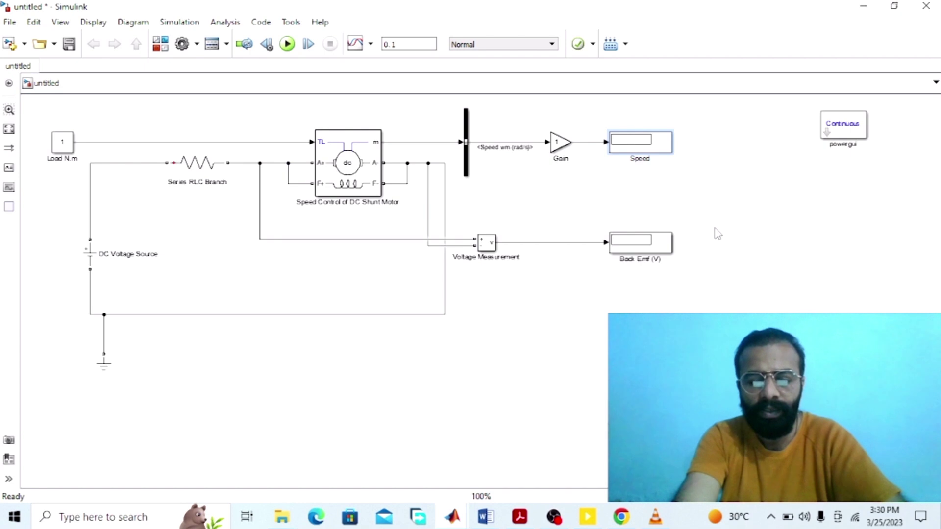
pyautogui.write('(RPM')
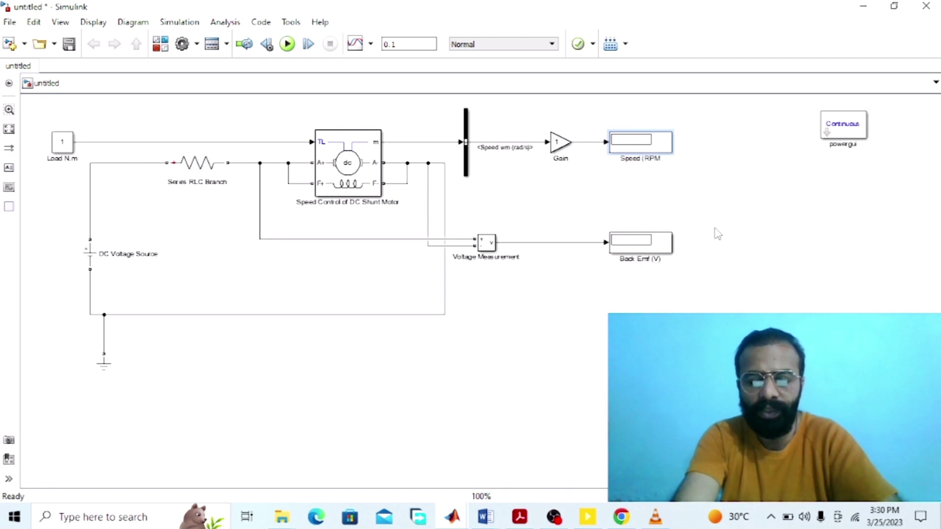
pyautogui.write(')')
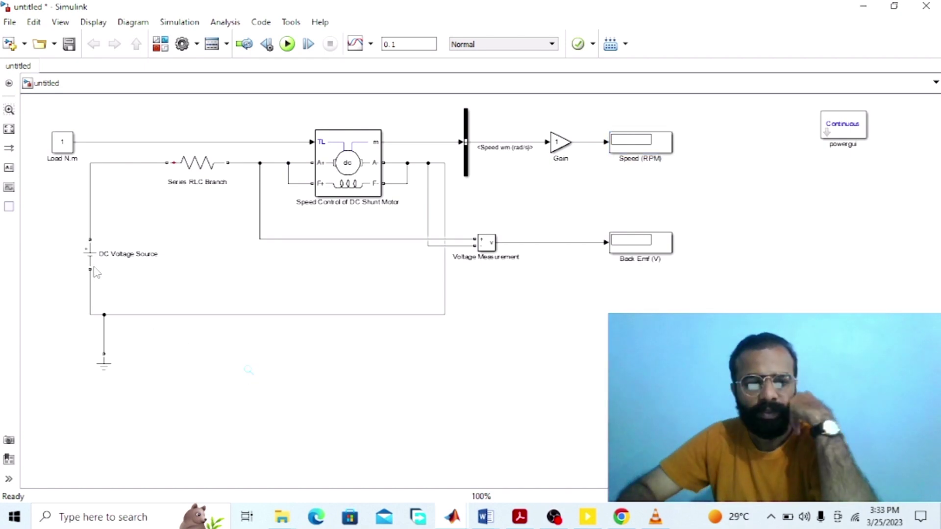
# Step: Set the DC Voltage Source's amplitude to 240 V
pyautogui.doubleClick(95, 271)
pyautogui.doubleClick(184, 267)
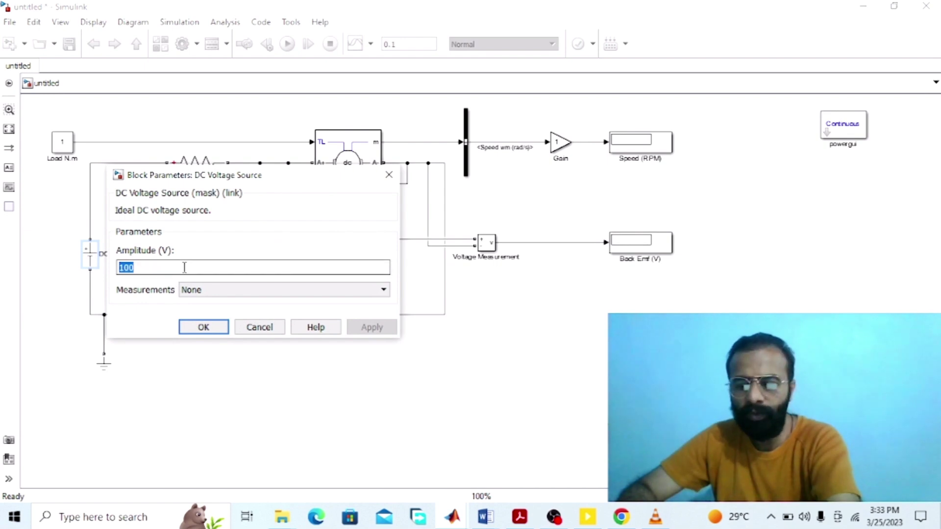
pyautogui.write('240')
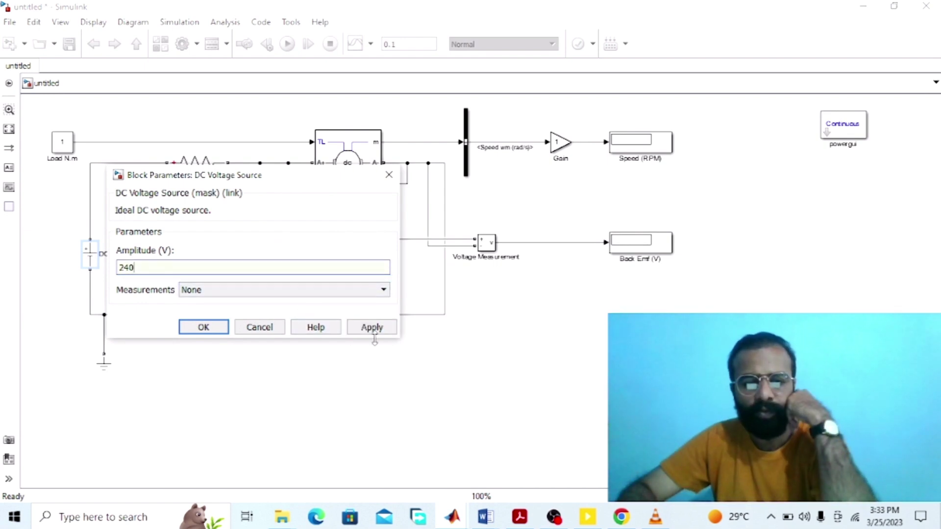
pyautogui.click(376, 335)
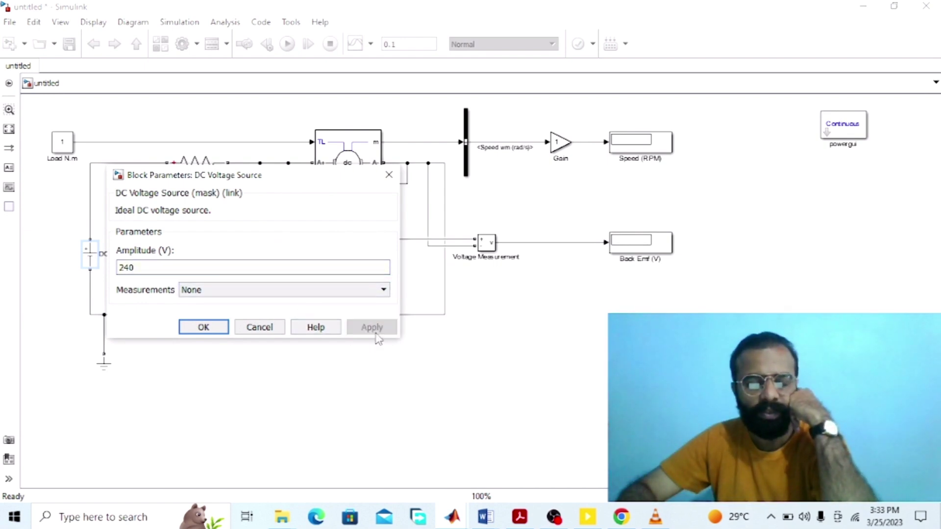
pyautogui.click(203, 327)
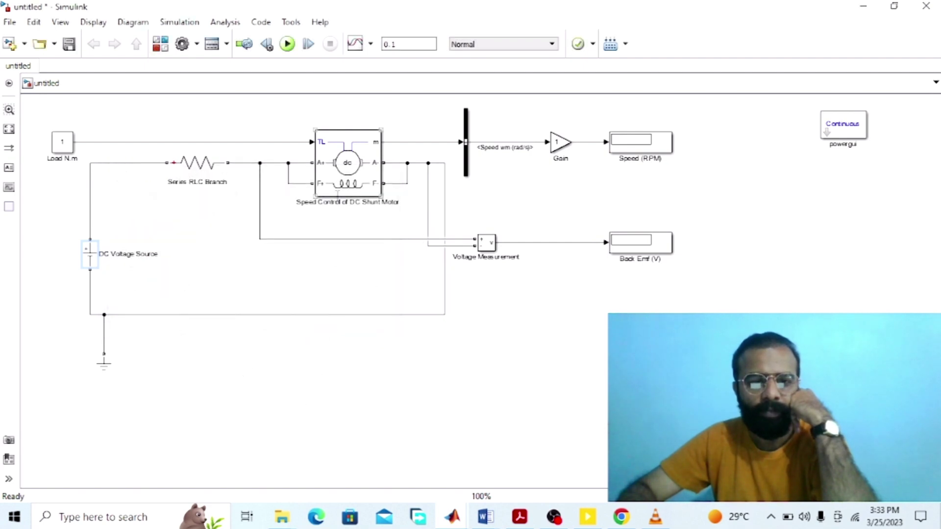
# Step: Review the DC motor block's configuration and its armature, field, inertia, friction and initial-condition parameters
pyautogui.doubleClick(339, 174)
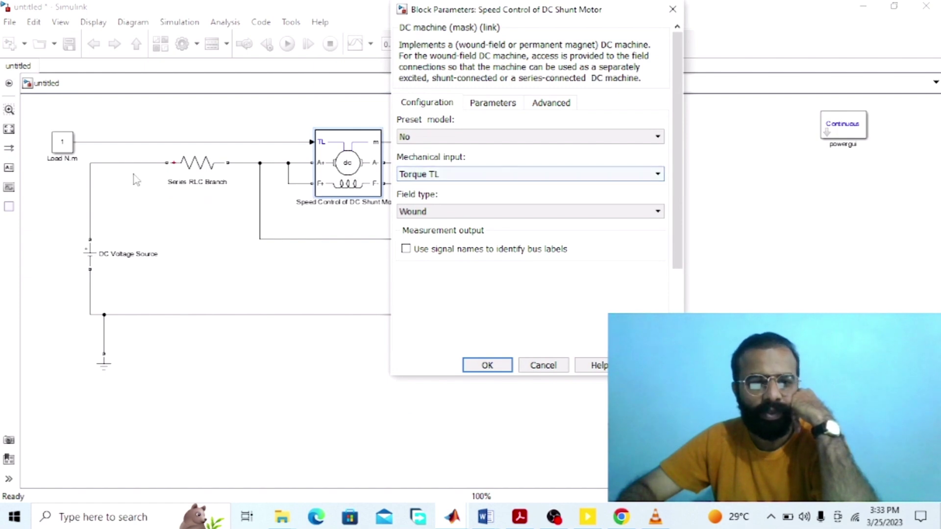
pyautogui.click(508, 107)
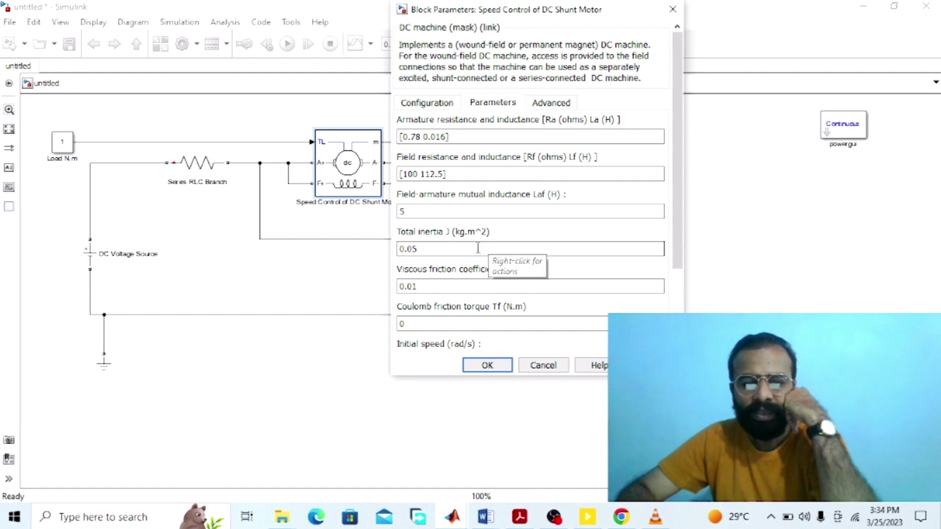
pyautogui.scroll(-3, 521, 248)
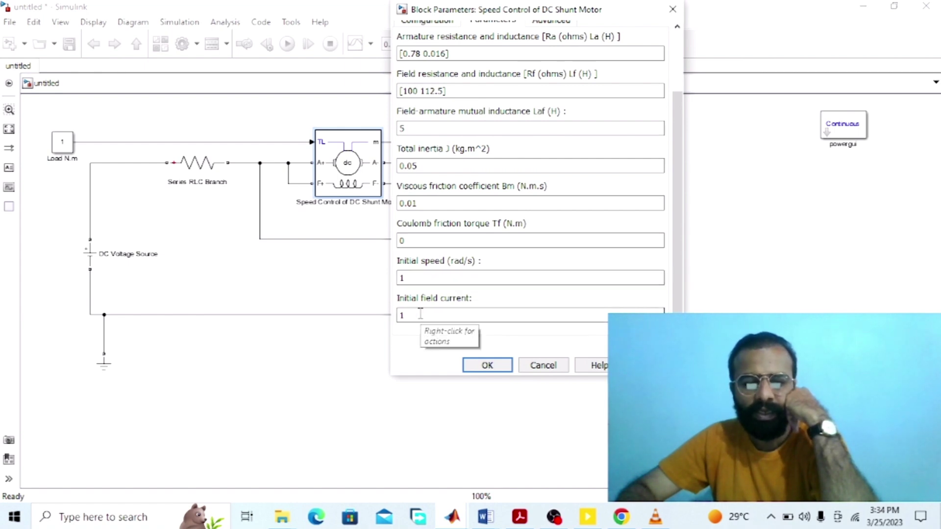
pyautogui.click(487, 365)
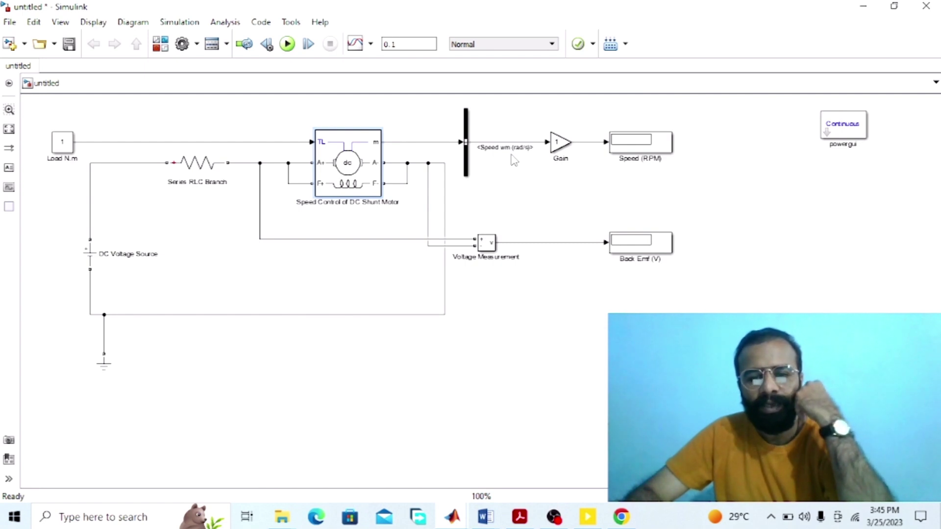
# Step: Set the Gain block's gain to 9.55 to convert the speed from rad/s to RPM
pyautogui.click(564, 145)
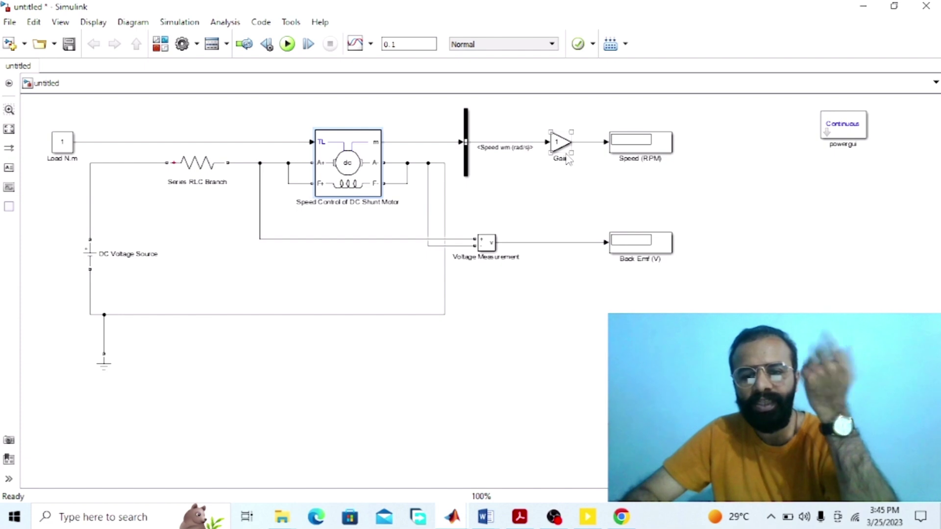
pyautogui.click(567, 179)
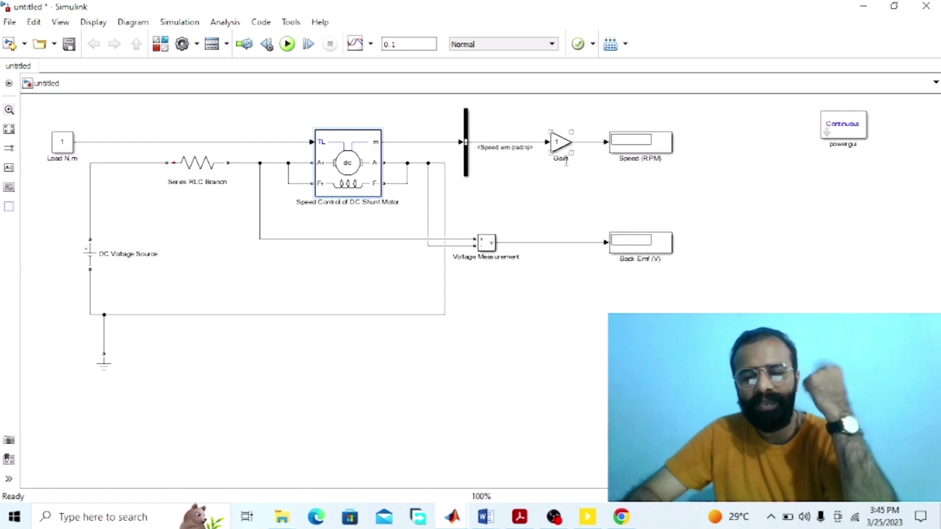
pyautogui.doubleClick(561, 143)
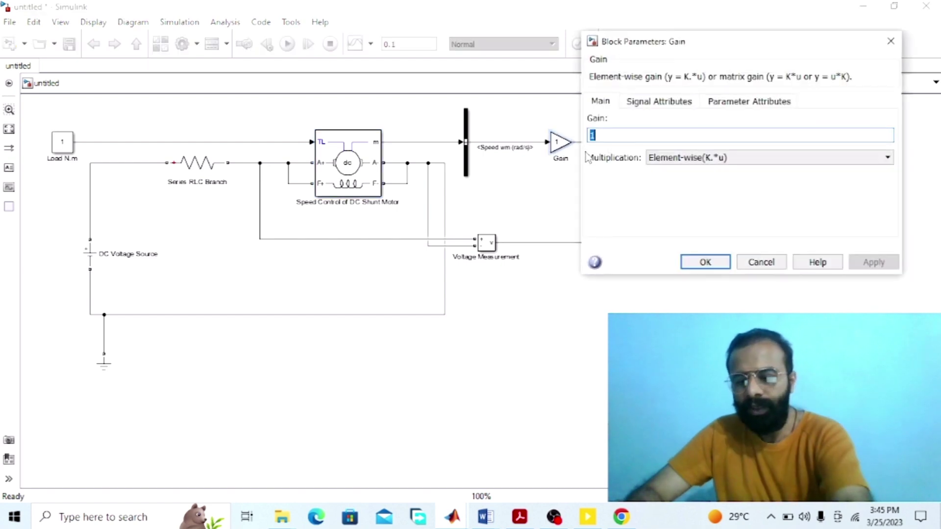
pyautogui.write('9.55')
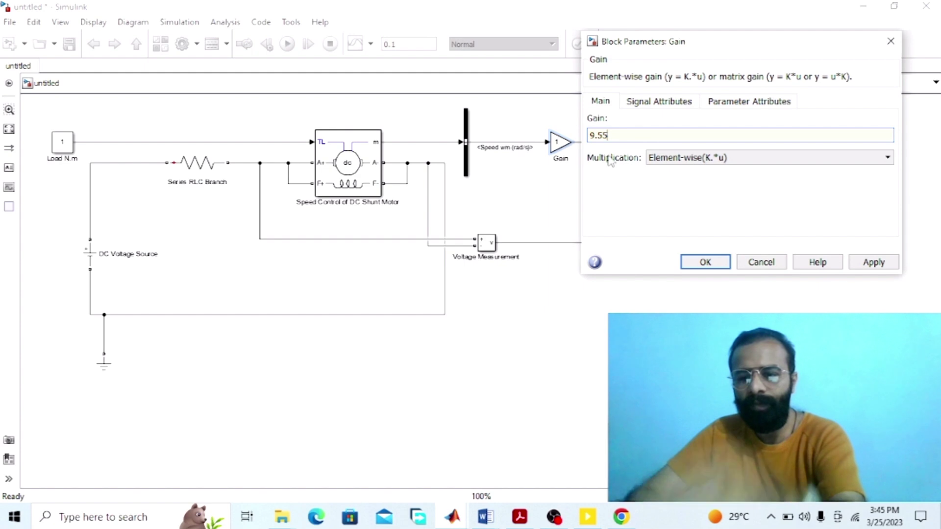
pyautogui.click(873, 263)
pyautogui.click(716, 260)
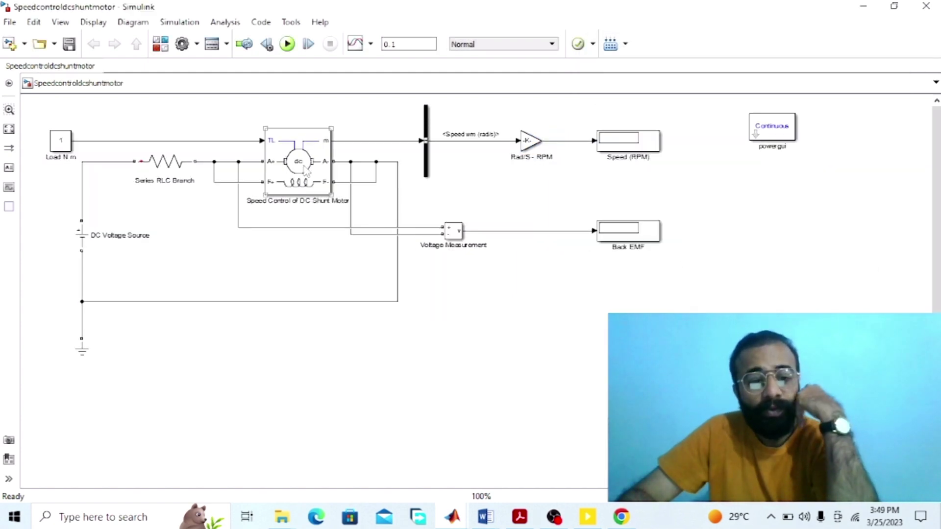
pyautogui.click(319, 193)
pyautogui.click(341, 246)
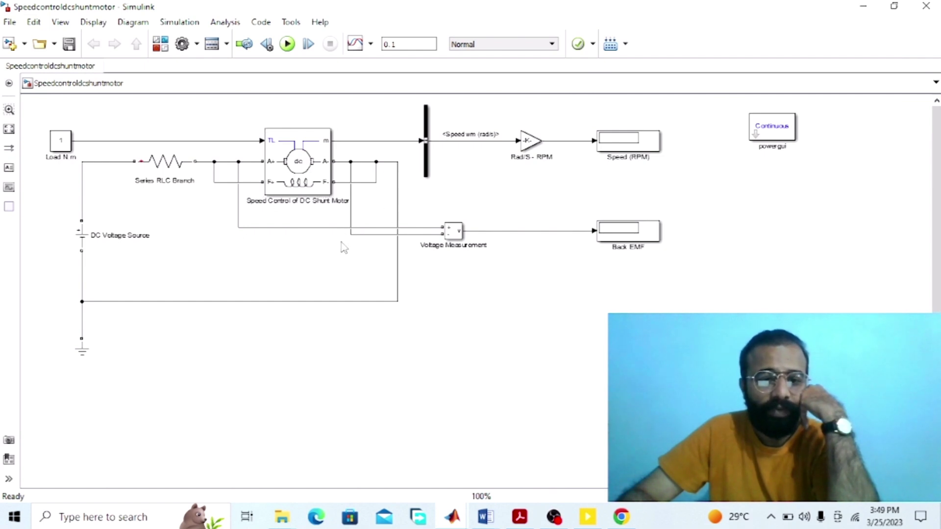
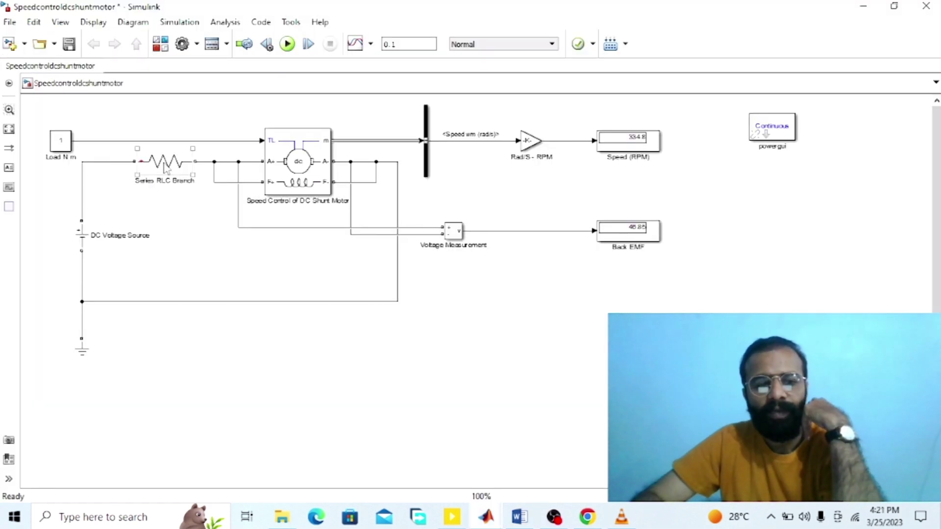
# Step: Set the Series RLC Branch's resistance to 15 ohms
pyautogui.doubleClick(165, 162)
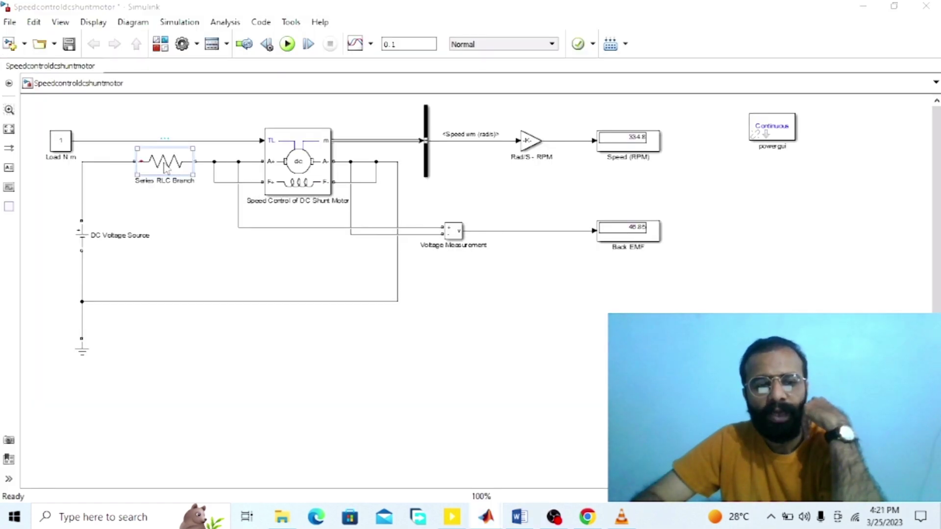
pyautogui.doubleClick(306, 197)
pyautogui.write('15')
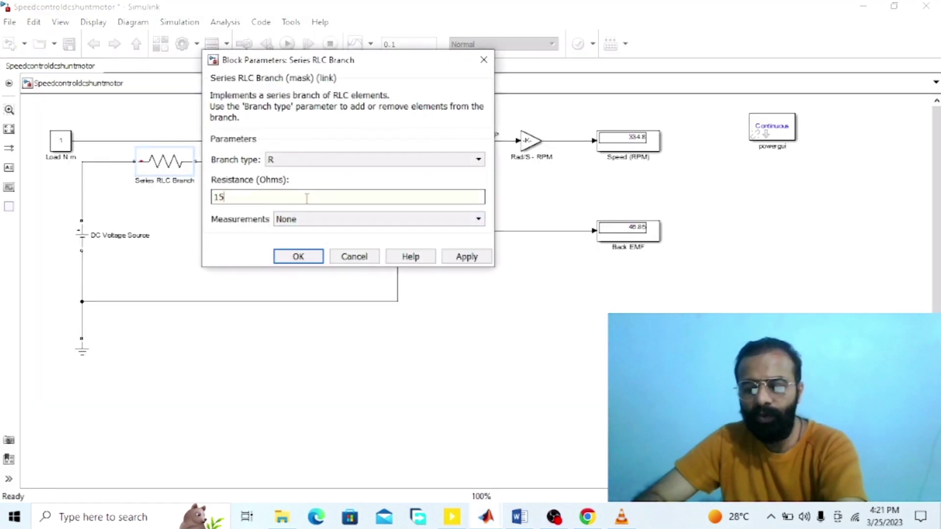
pyautogui.click(454, 259)
pyautogui.click(292, 257)
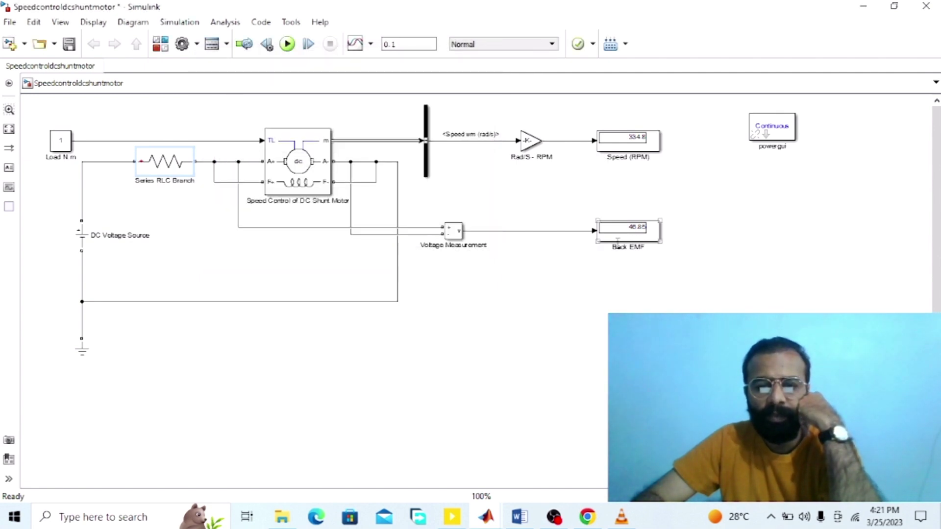
# Step: Recheck the series branch's 15 ohm setting, run the simulation, and read the Speed (RPM) and Back EMF displays
pyautogui.doubleClick(171, 177)
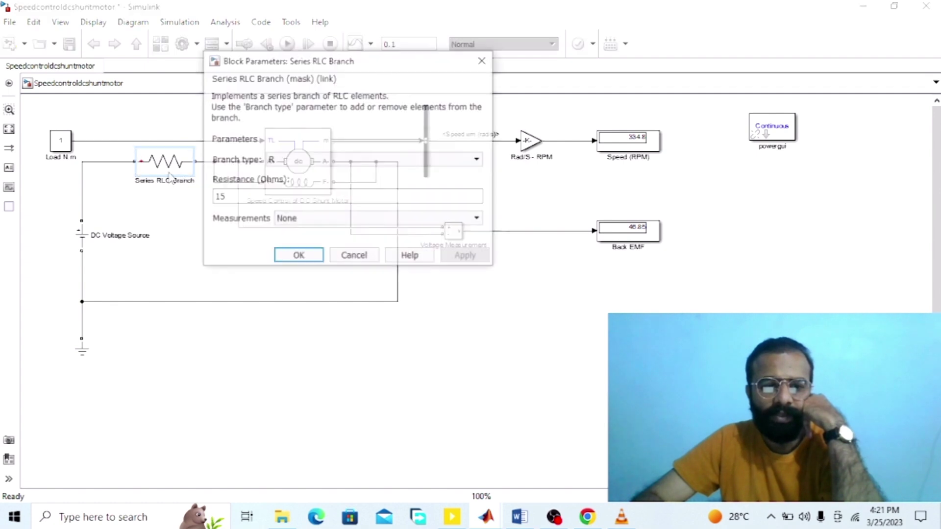
pyautogui.click(296, 255)
pyautogui.click(287, 44)
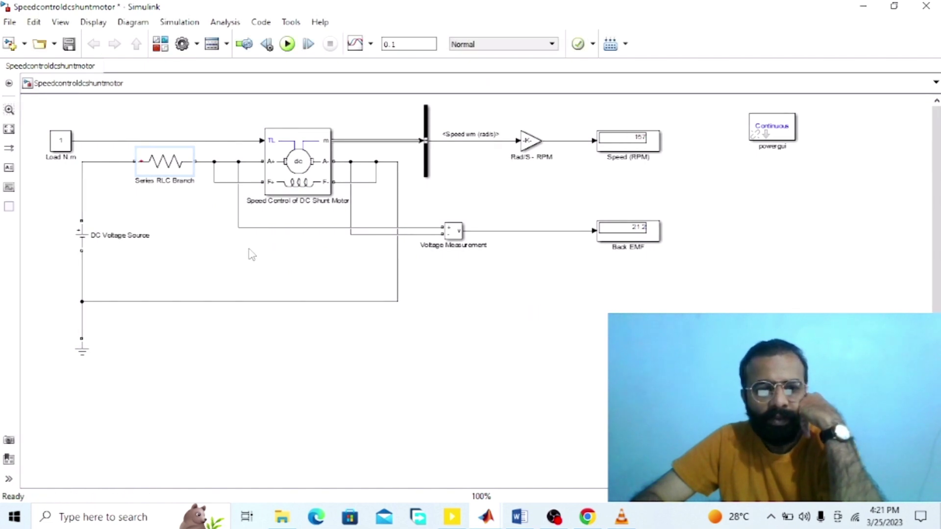
pyautogui.click(281, 292)
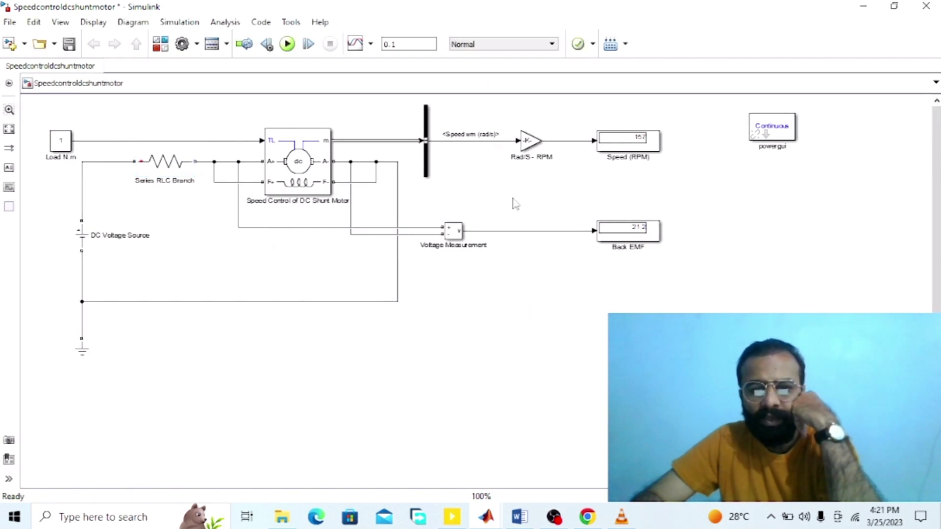
pyautogui.click(653, 147)
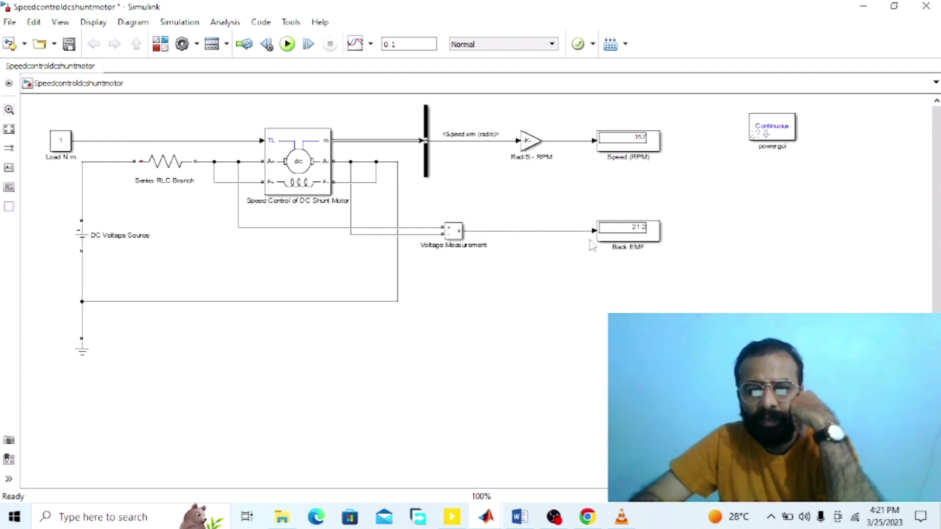
pyautogui.click(616, 227)
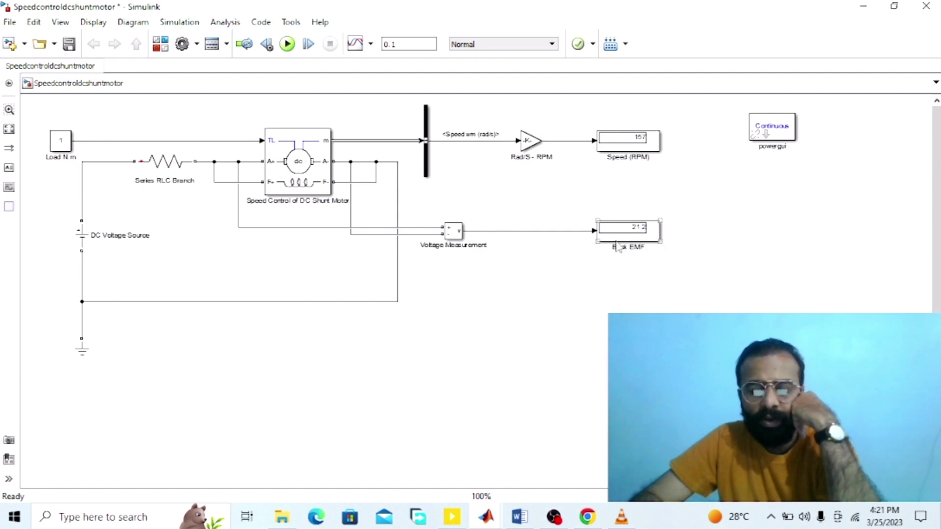
pyautogui.click(561, 359)
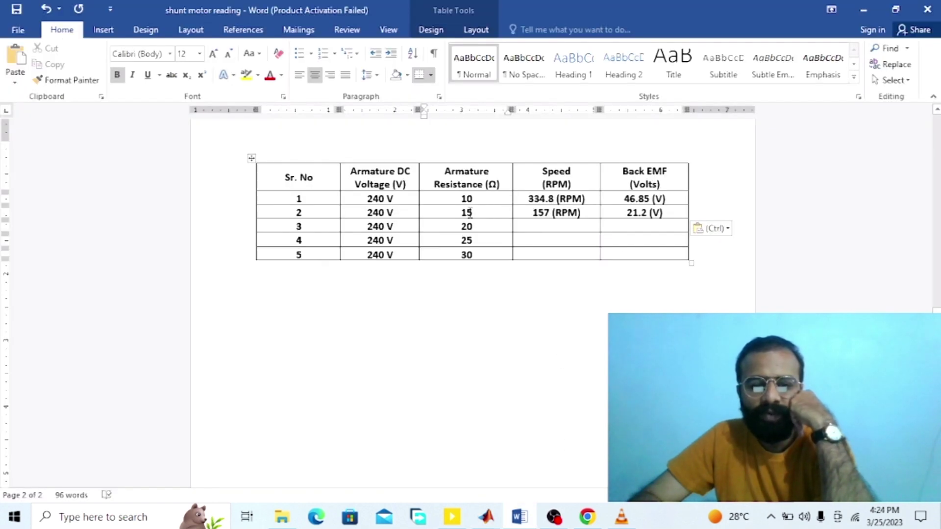
# Step: In the Word readings table, compare the speed and back EMF entries for the 10 Ω and 15 Ω resistances
pyautogui.moveTo(479, 213)
pyautogui.mouseDown()
pyautogui.moveTo(463, 218)
pyautogui.moveTo(475, 215)
pyautogui.mouseUp()
pyautogui.click(540, 217)
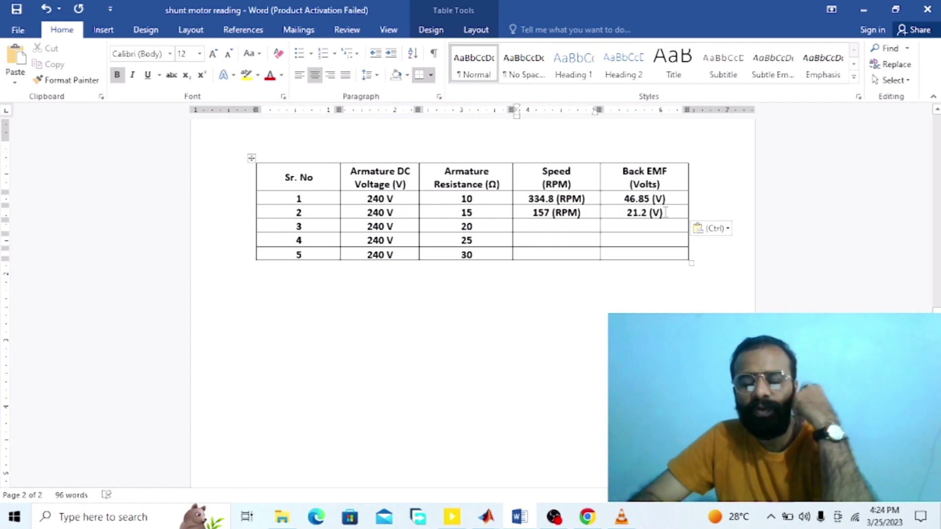
pyautogui.doubleClick(465, 199)
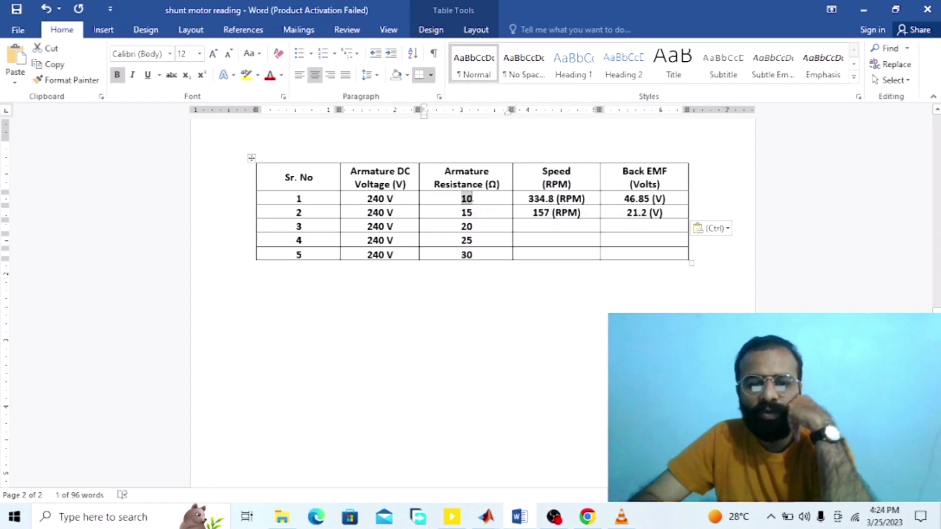
pyautogui.click(471, 200)
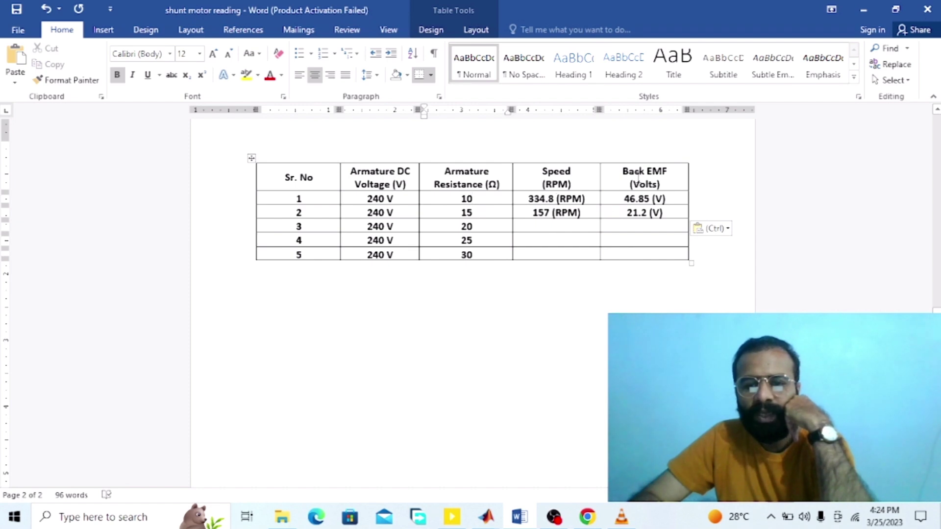
pyautogui.click(649, 200)
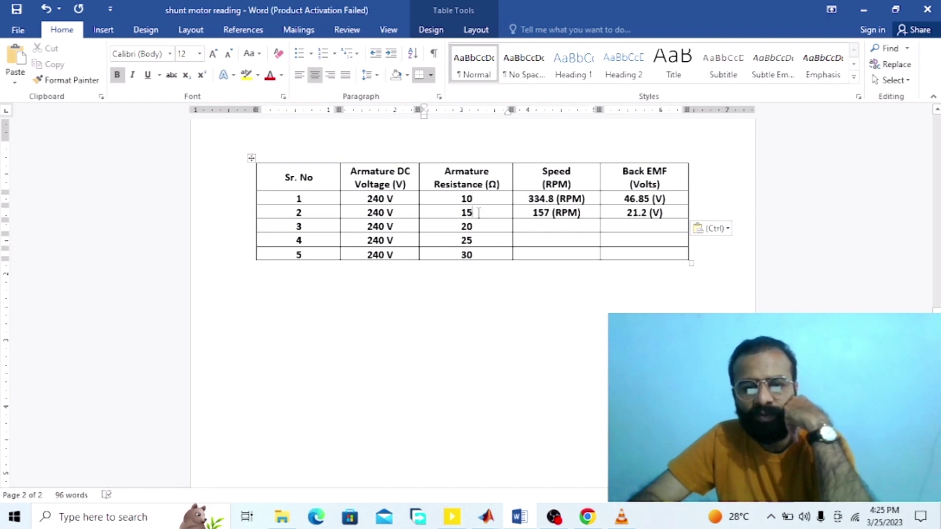
pyautogui.click(558, 198)
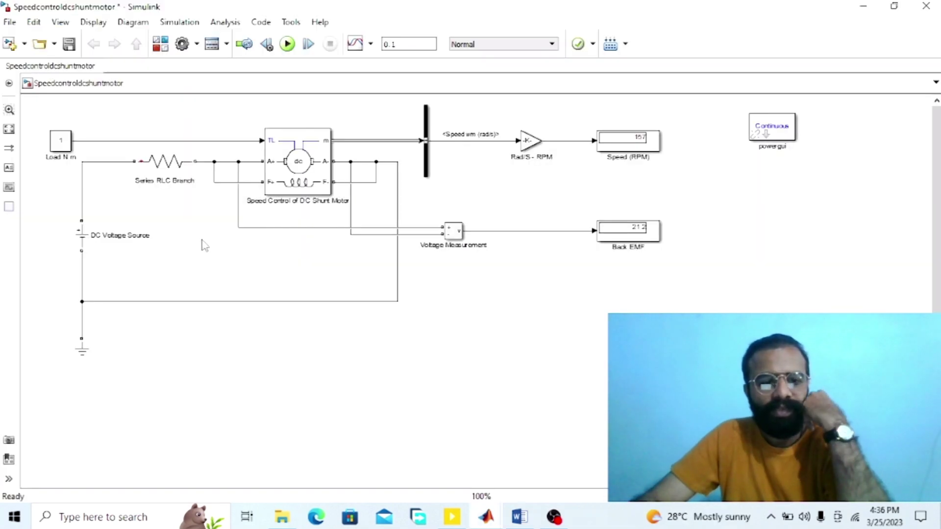
# Step: Back in Simulink, set the Series RLC Branch's resistance to 20 ohms
pyautogui.doubleClick(189, 169)
pyautogui.doubleClick(247, 194)
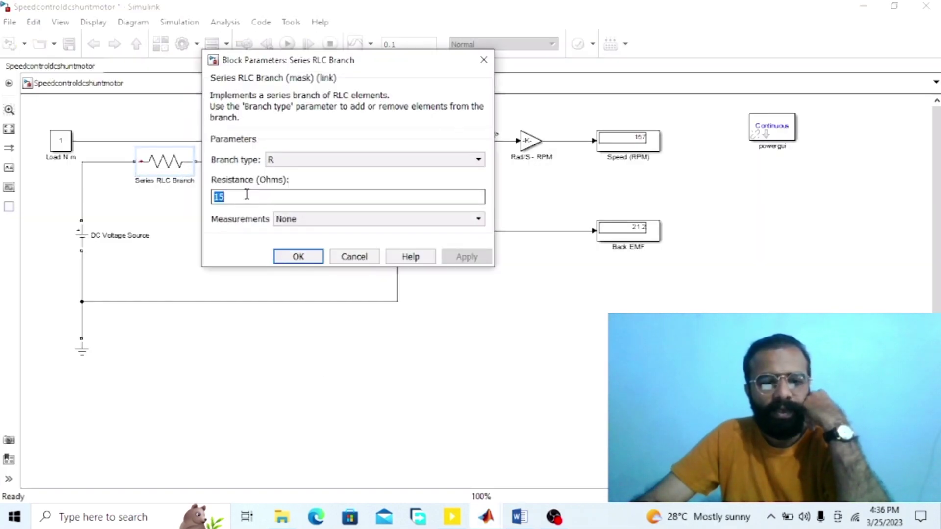
pyautogui.write('20')
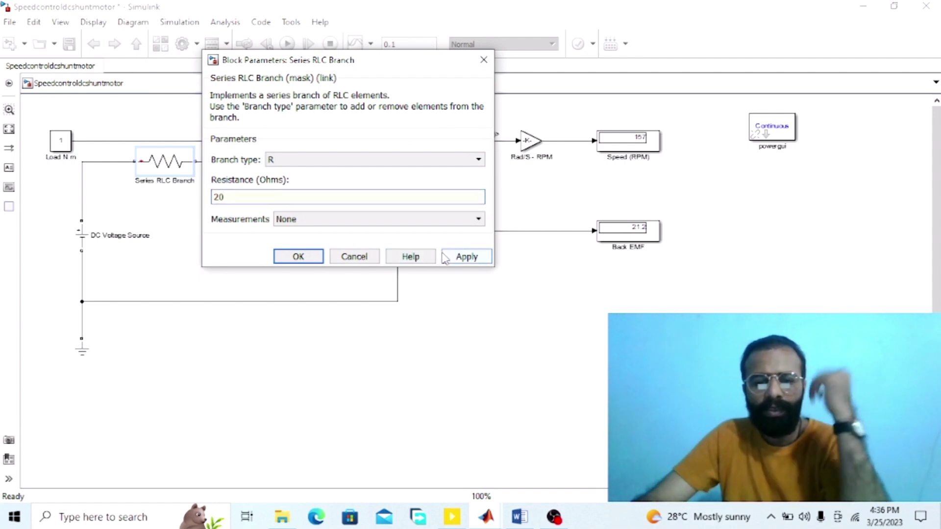
pyautogui.click(463, 256)
pyautogui.click(300, 258)
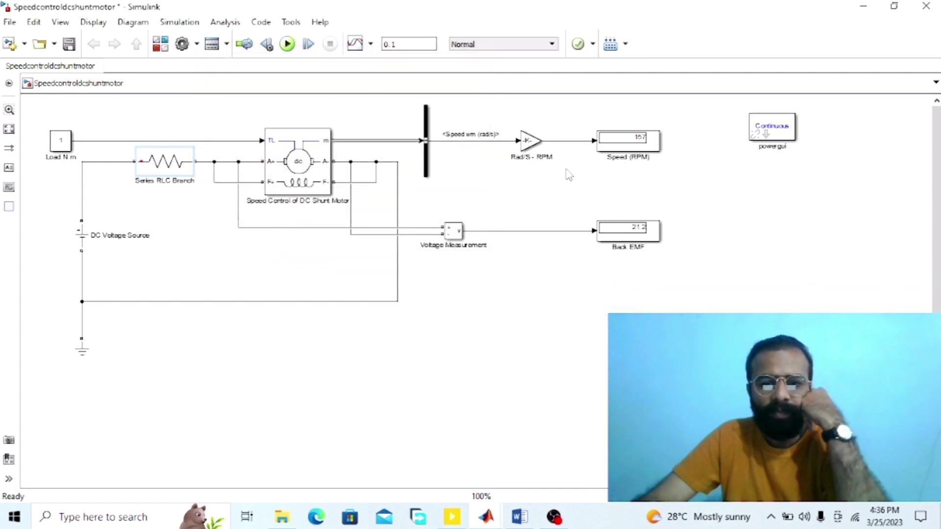
# Step: Run the simulation with the 20 ohm series resistance, recheck that setting, and read the speed and back EMF displays
pyautogui.click(599, 236)
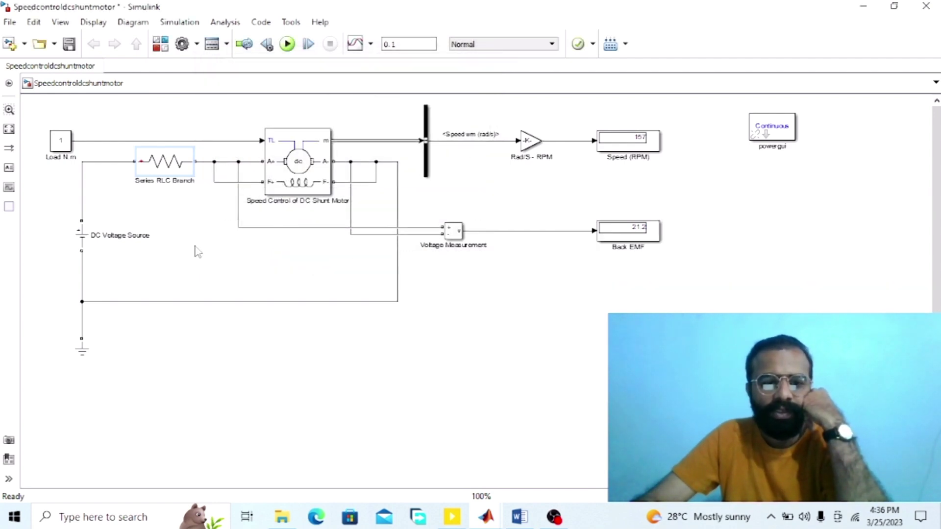
pyautogui.click(289, 198)
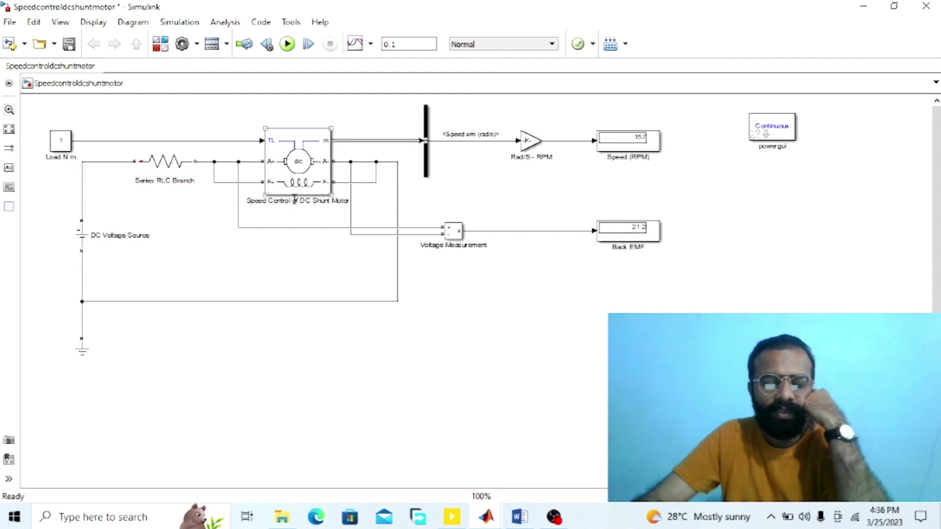
pyautogui.click(207, 212)
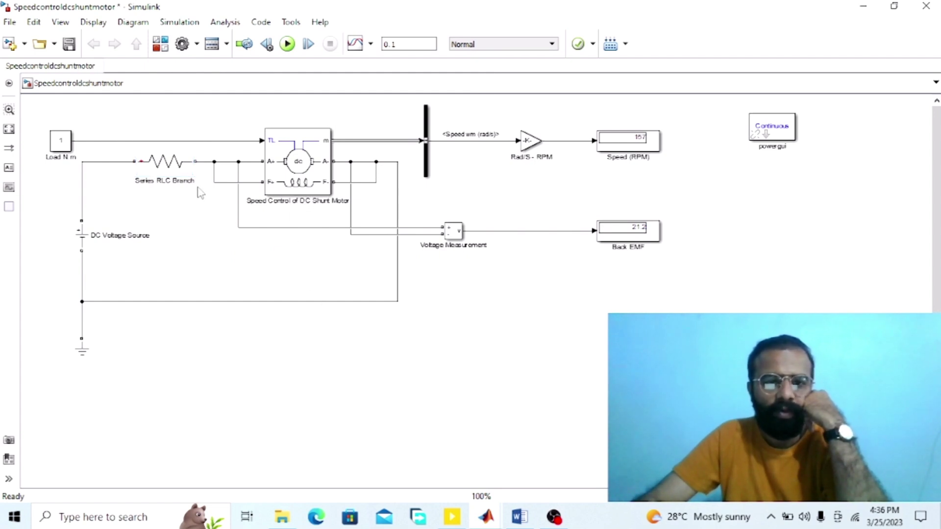
pyautogui.click(289, 51)
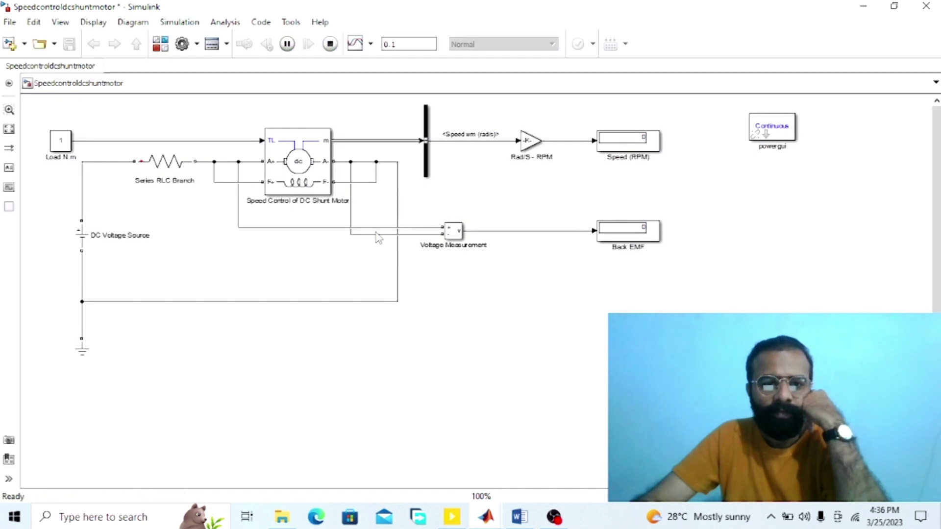
pyautogui.click(174, 168)
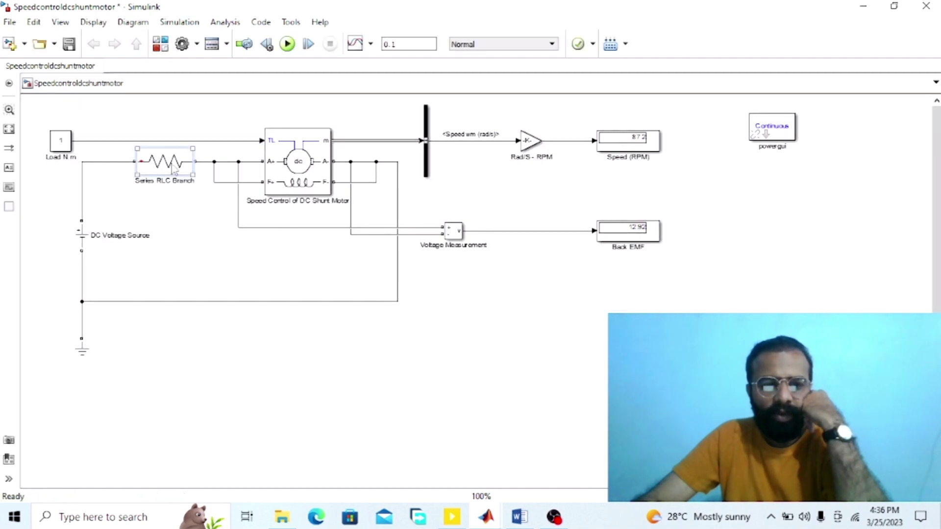
pyautogui.doubleClick(174, 168)
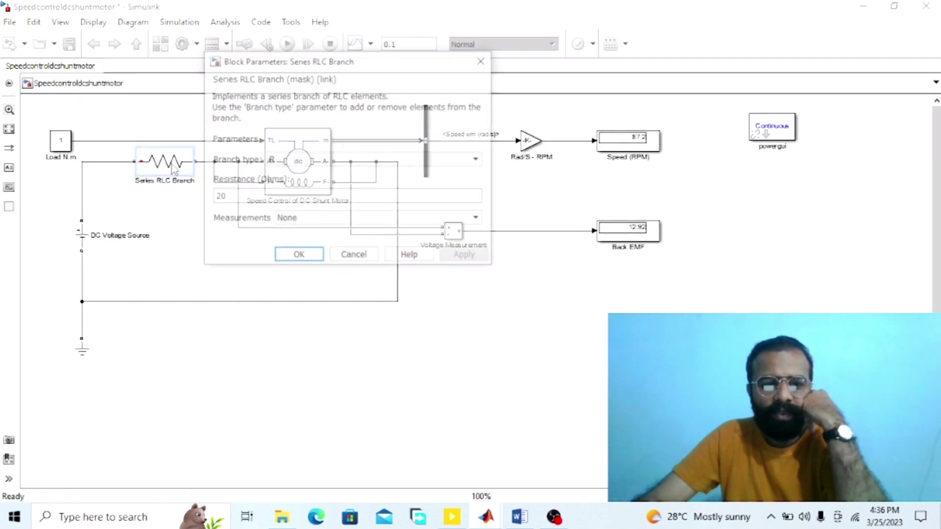
pyautogui.click(299, 254)
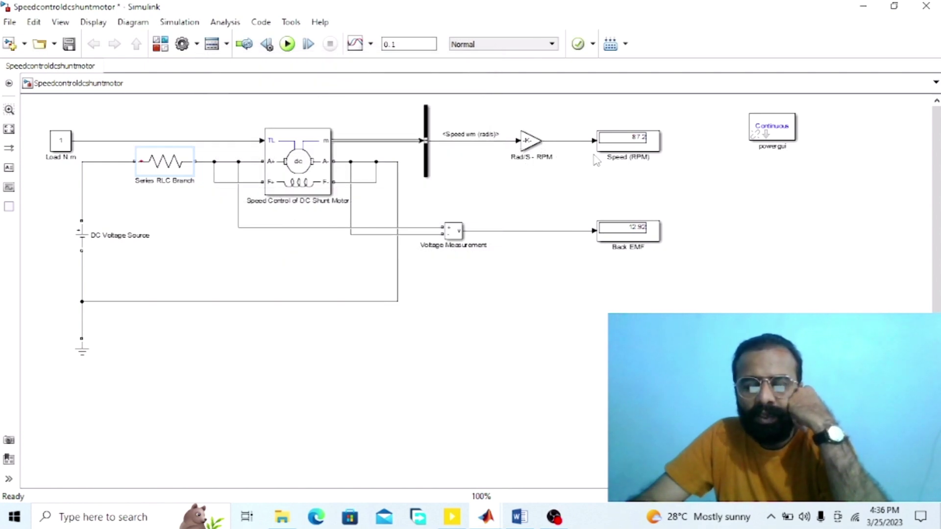
pyautogui.click(630, 154)
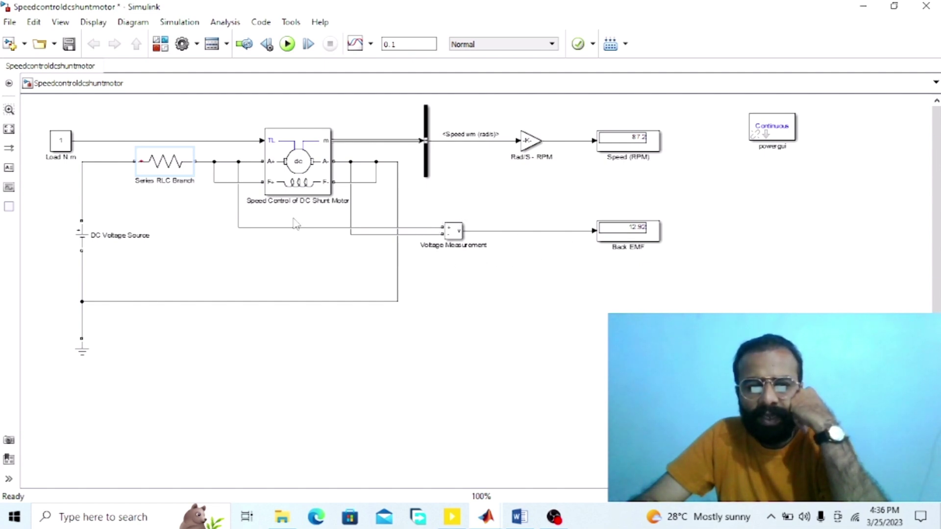
pyautogui.click(459, 238)
pyautogui.click(631, 223)
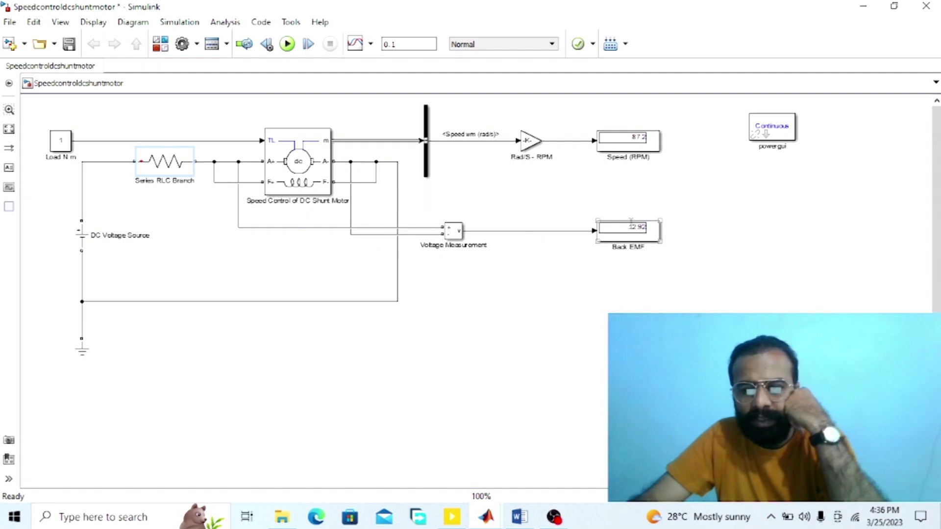
pyautogui.click(638, 292)
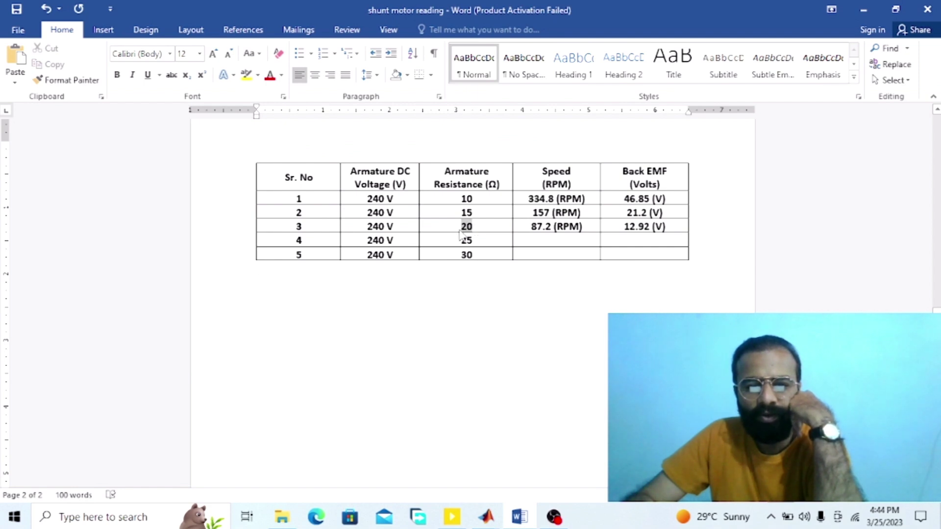
# Step: In the Word readings table, review the speed and back EMF entries for the 20 Ω resistance
pyautogui.doubleClick(468, 227)
pyautogui.moveTo(583, 227); pyautogui.dragTo(526, 229)
pyautogui.click(530, 230)
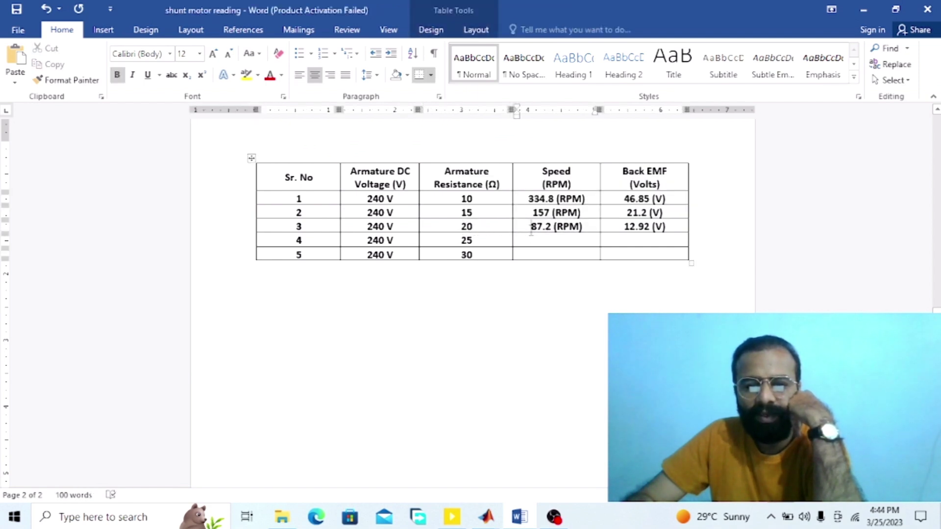
pyautogui.click(541, 232)
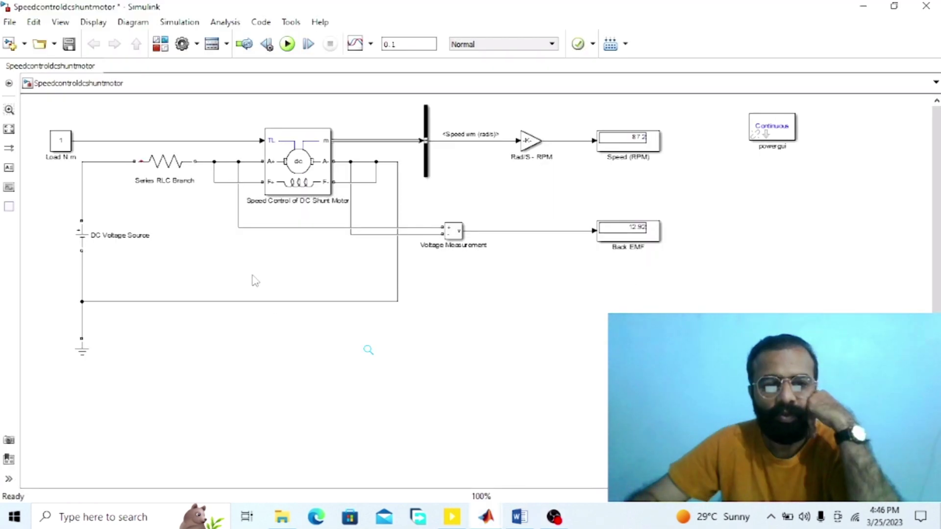
# Step: Return to the Simulink model and set the Series RLC Branch's resistance to 25 ohms
pyautogui.doubleClick(165, 169)
pyautogui.doubleClick(259, 197)
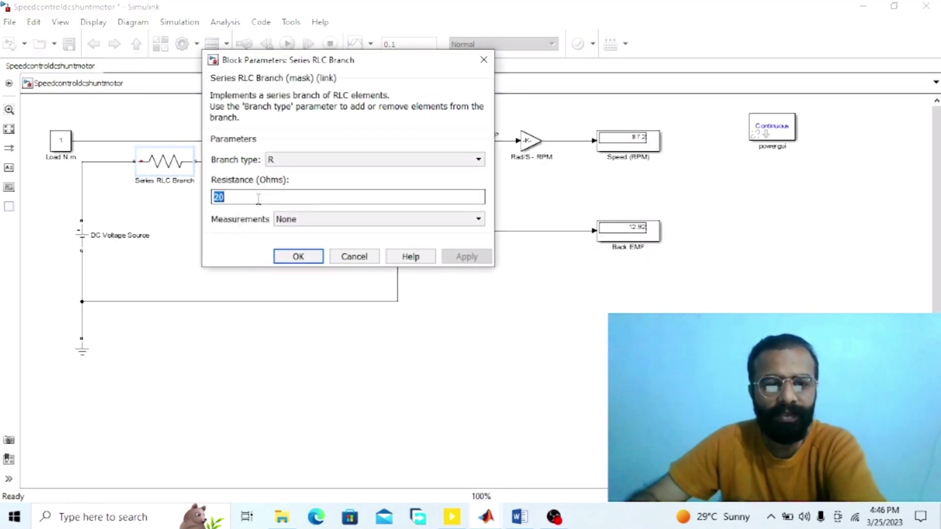
pyautogui.write('2')
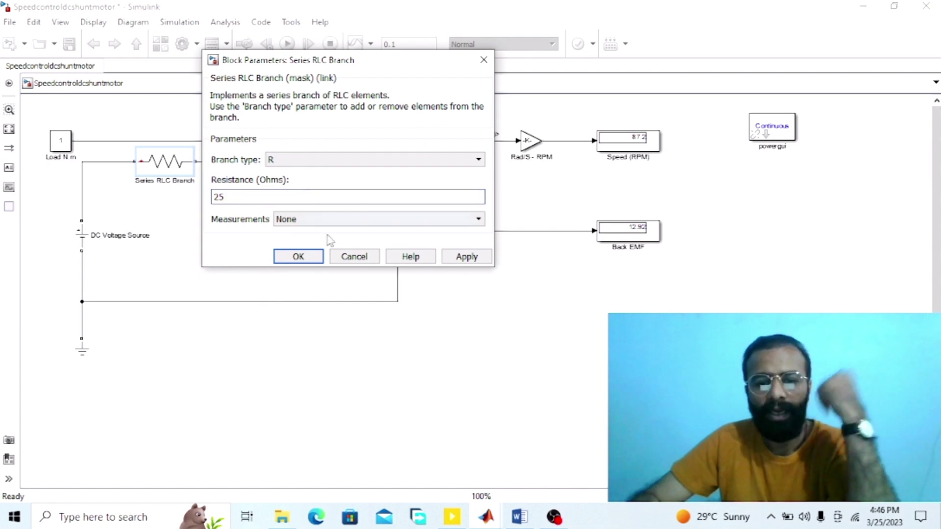
pyautogui.click(466, 257)
pyautogui.click(310, 257)
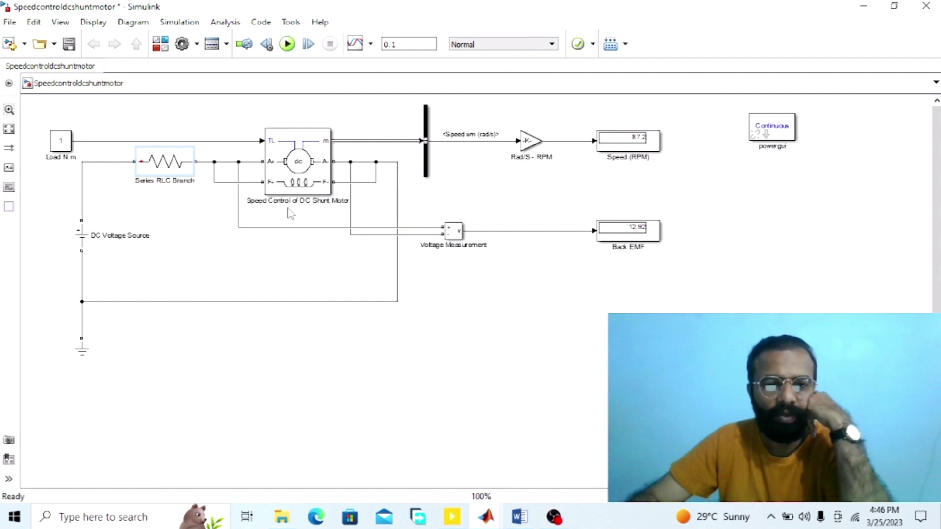
# Step: Run the simulation with the 25 ohm series resistance and read the Speed (RPM) and Back EMF displays
pyautogui.click(287, 44)
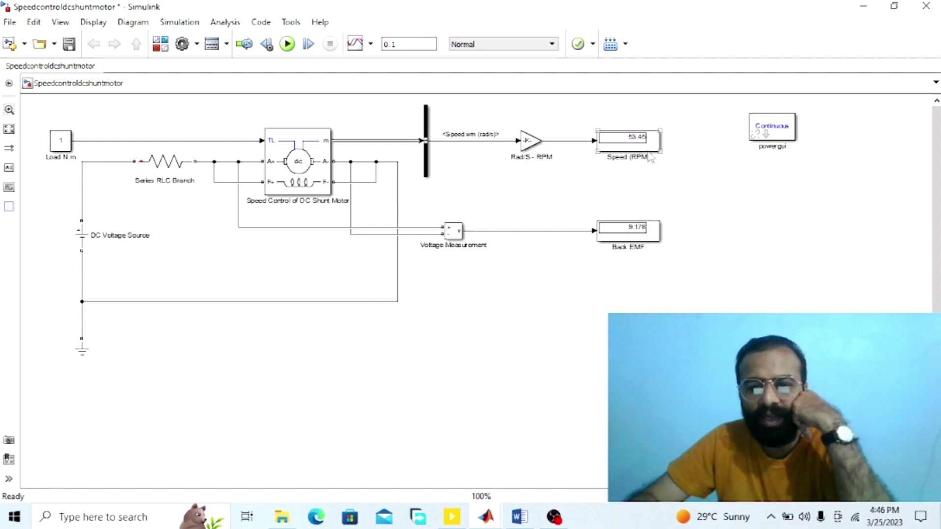
pyautogui.click(457, 236)
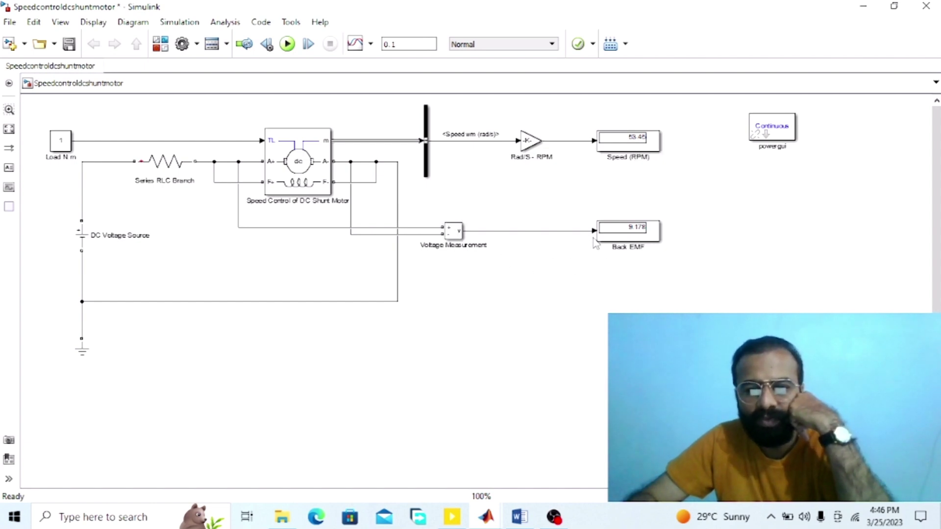
pyautogui.click(623, 240)
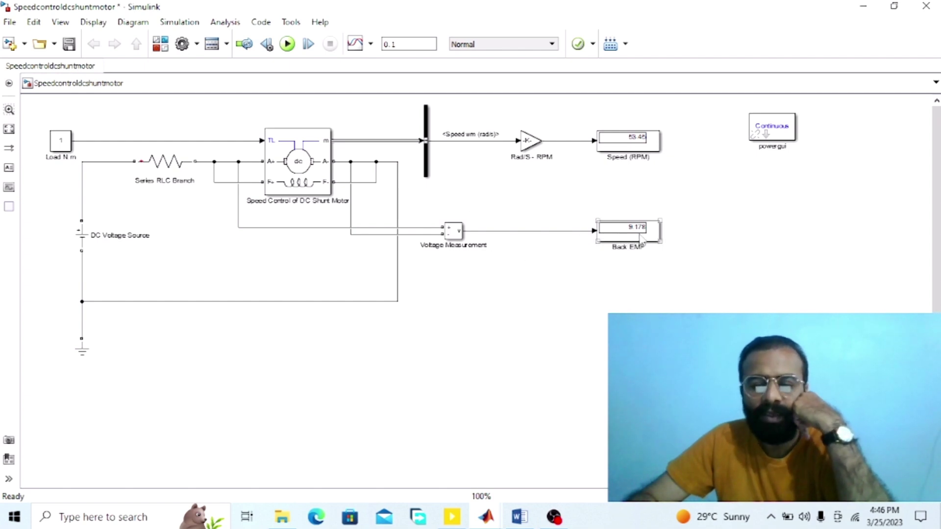
# Step: Set the Series RLC Branch's resistance to 30 ohms and recheck the applied value in its block parameters
pyautogui.click(433, 185)
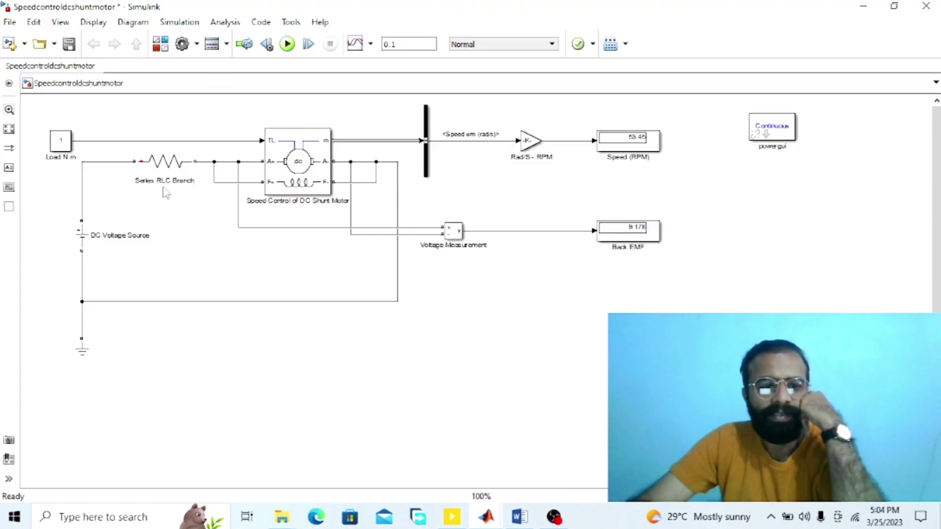
pyautogui.click(163, 173)
pyautogui.doubleClick(162, 173)
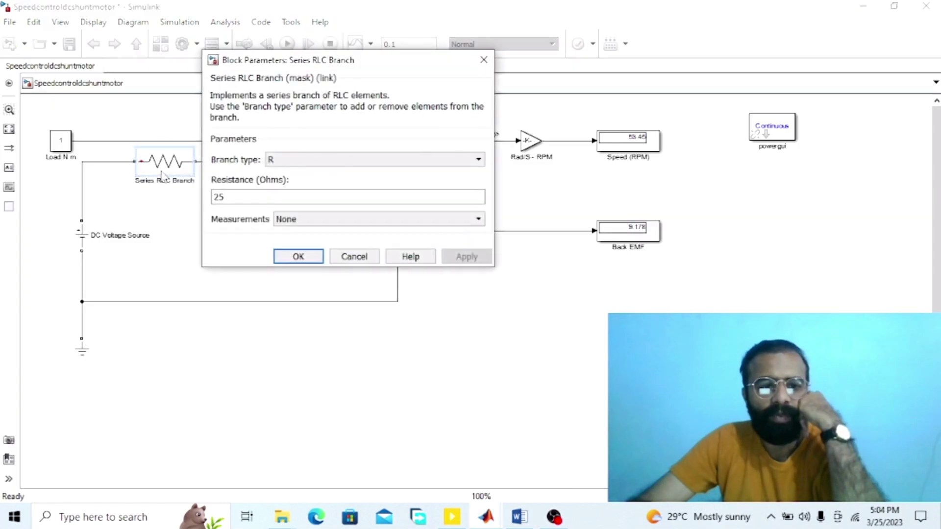
pyautogui.doubleClick(276, 198)
pyautogui.write('35')
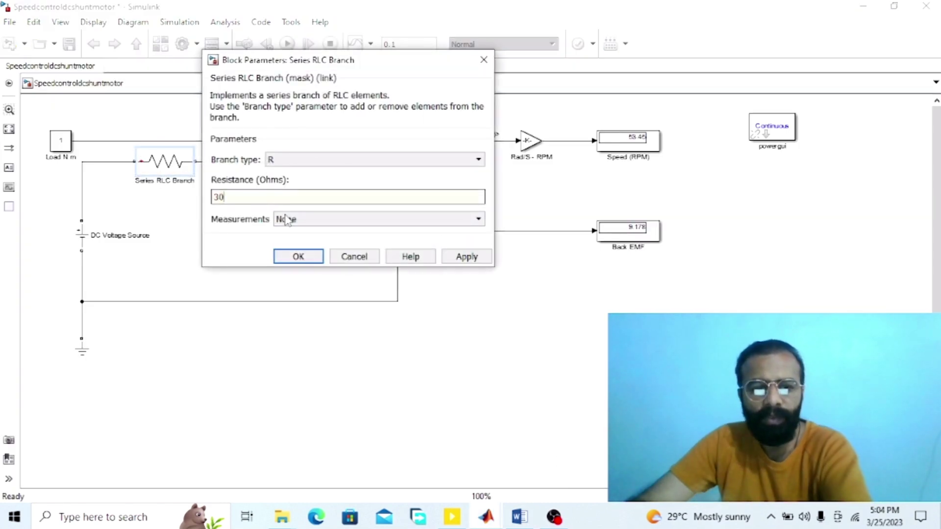
pyautogui.click(298, 255)
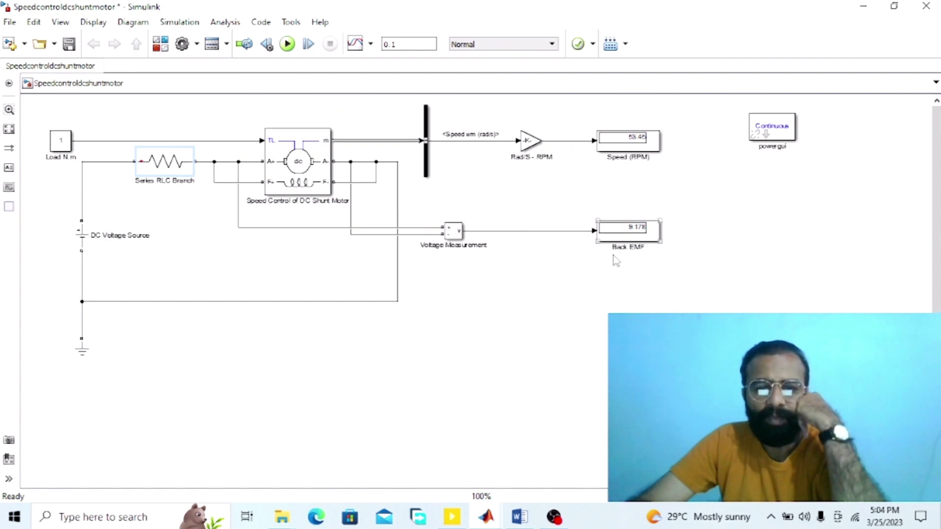
pyautogui.click(532, 270)
pyautogui.click(171, 162)
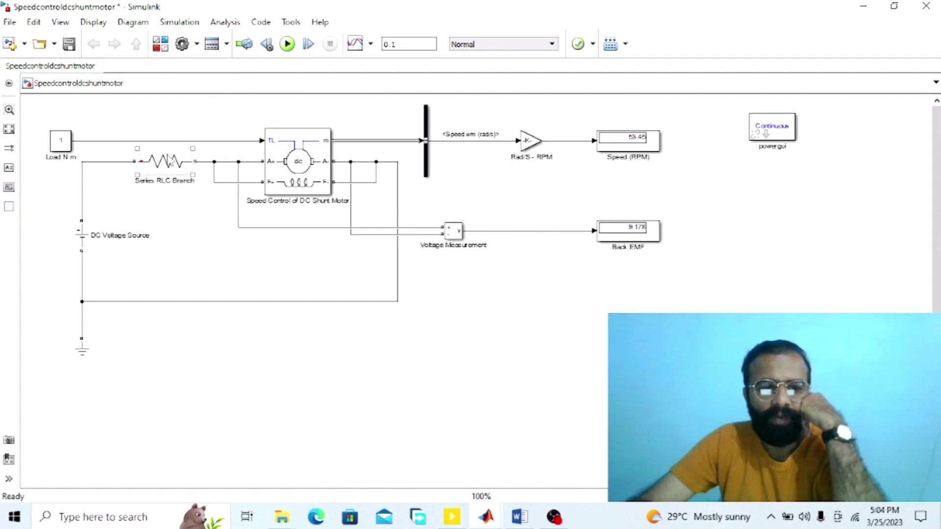
pyautogui.doubleClick(170, 163)
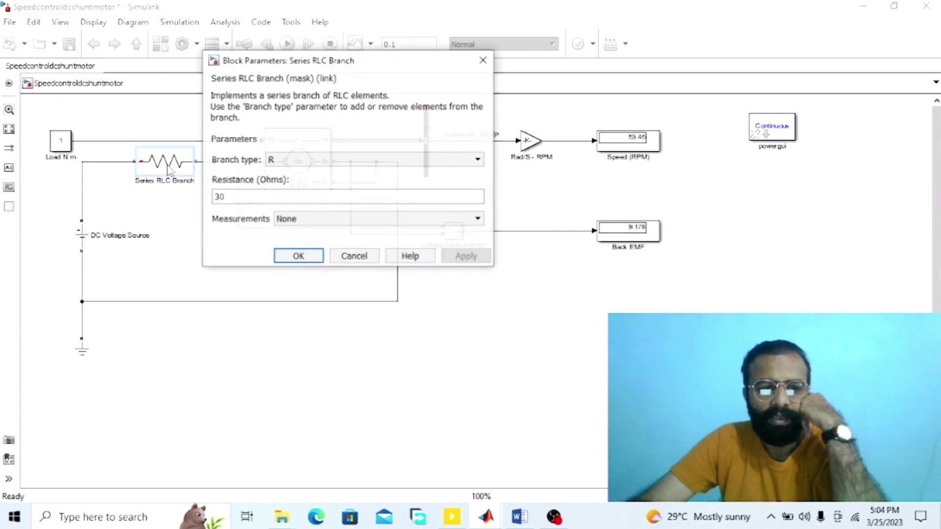
pyautogui.click(278, 256)
# Step: Run the simulation with the 30 ohm series resistance and read the Speed (RPM) and Back EMF displays
pyautogui.click(287, 44)
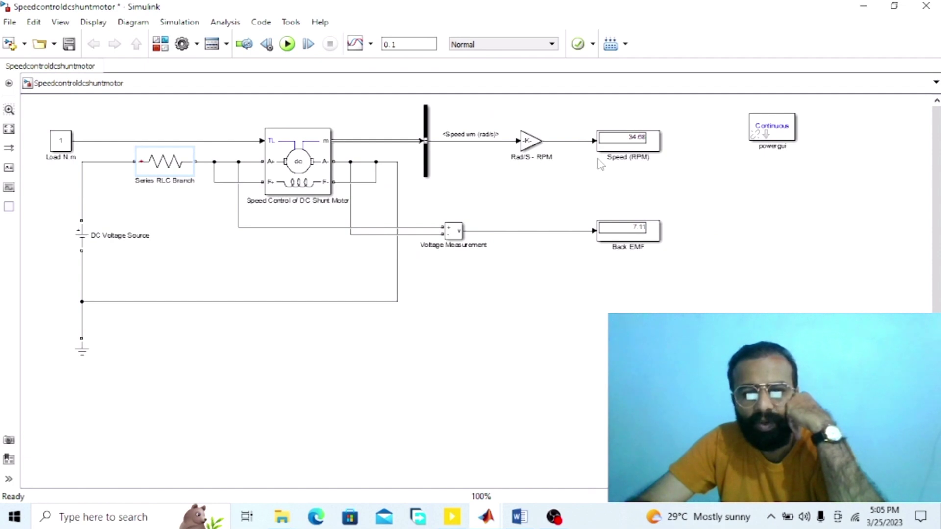
pyautogui.click(179, 174)
pyautogui.click(565, 189)
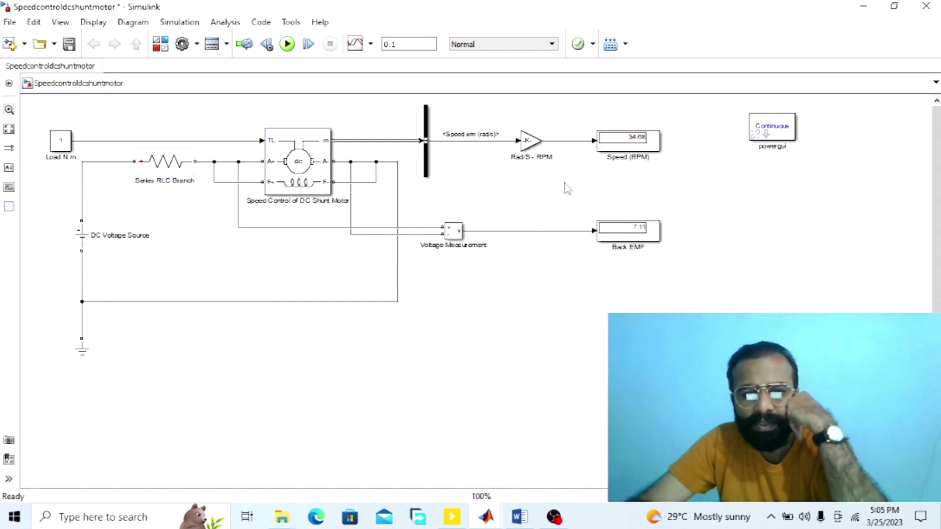
pyautogui.click(637, 158)
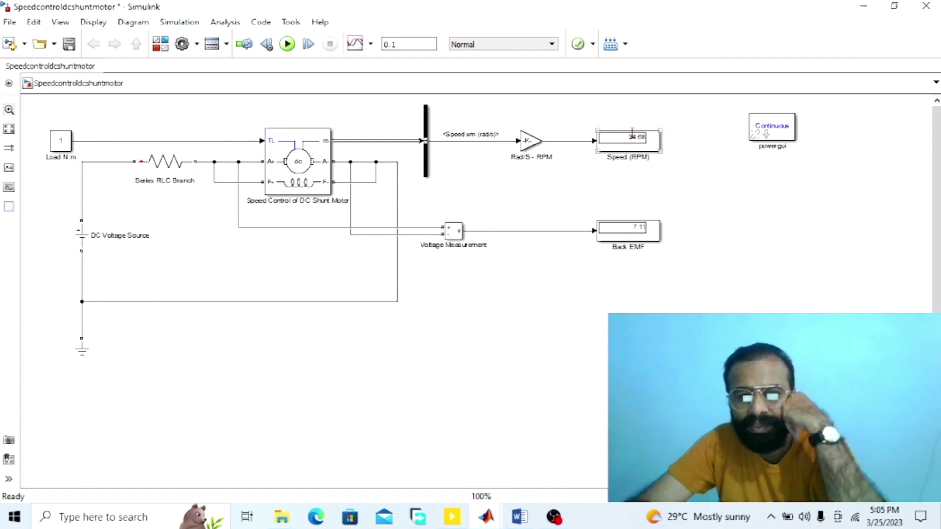
pyautogui.click(621, 242)
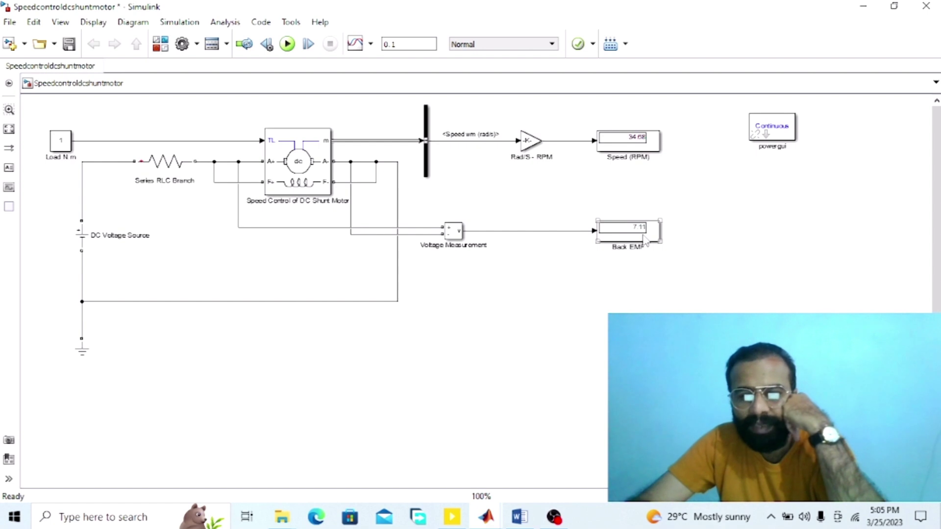
pyautogui.click(600, 190)
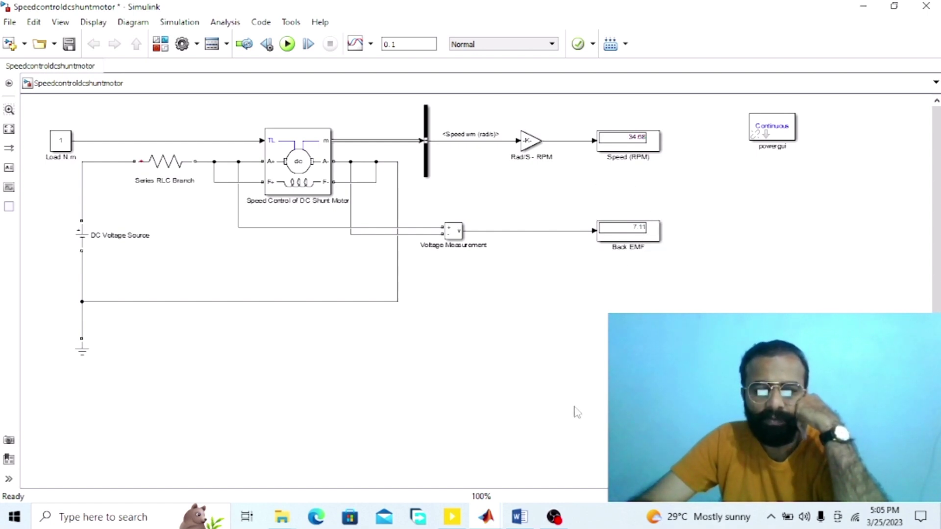
# Step: Switch to the Word readings table, review the speed and back EMF entries through the 30 Ω row, and return to the Simulink model
pyautogui.click(519, 517)
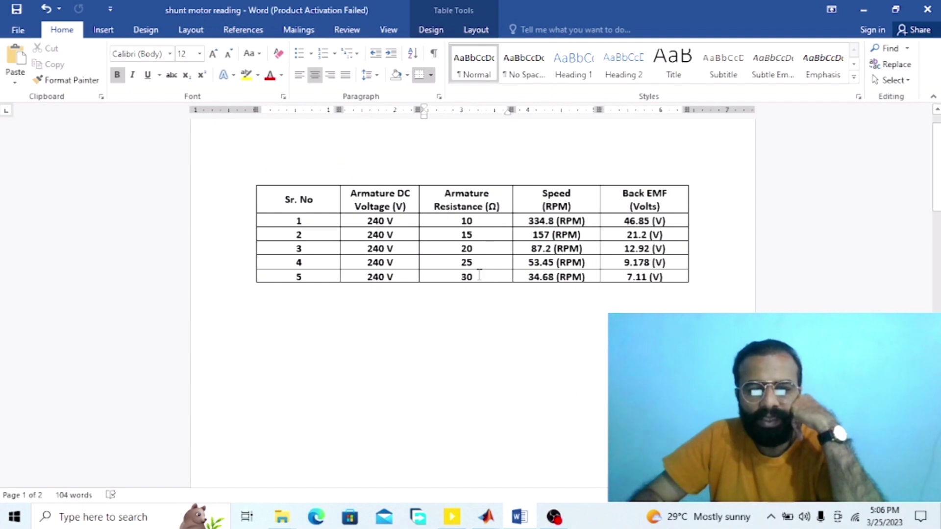
pyautogui.doubleClick(467, 275)
pyautogui.click(513, 287)
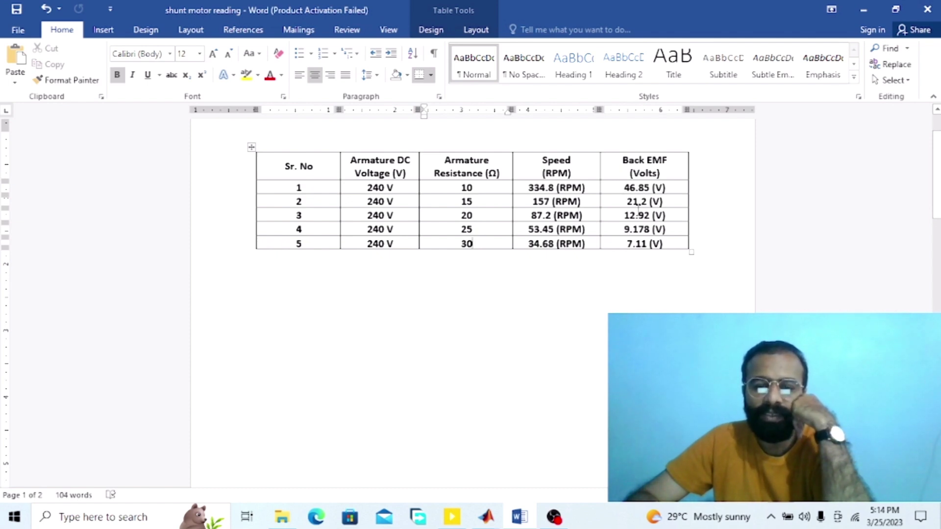
pyautogui.hotkey('alt', 'Tab')
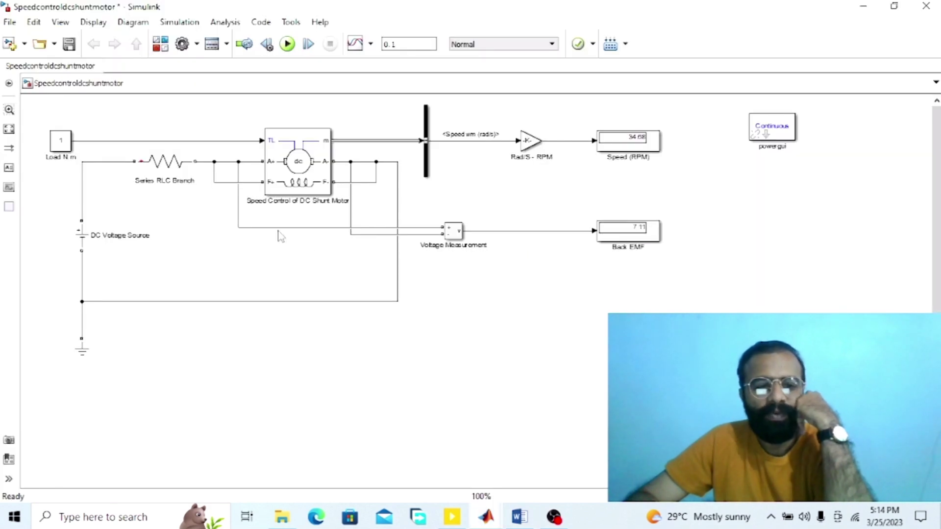